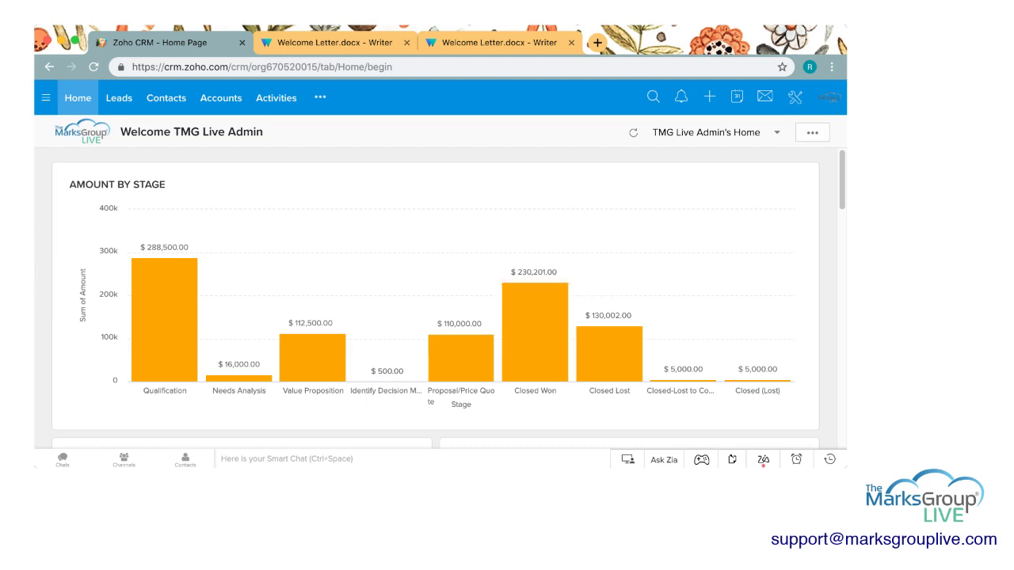
- Go to the Leads module's All Leads list, which shows 25 leads
click(119, 98)
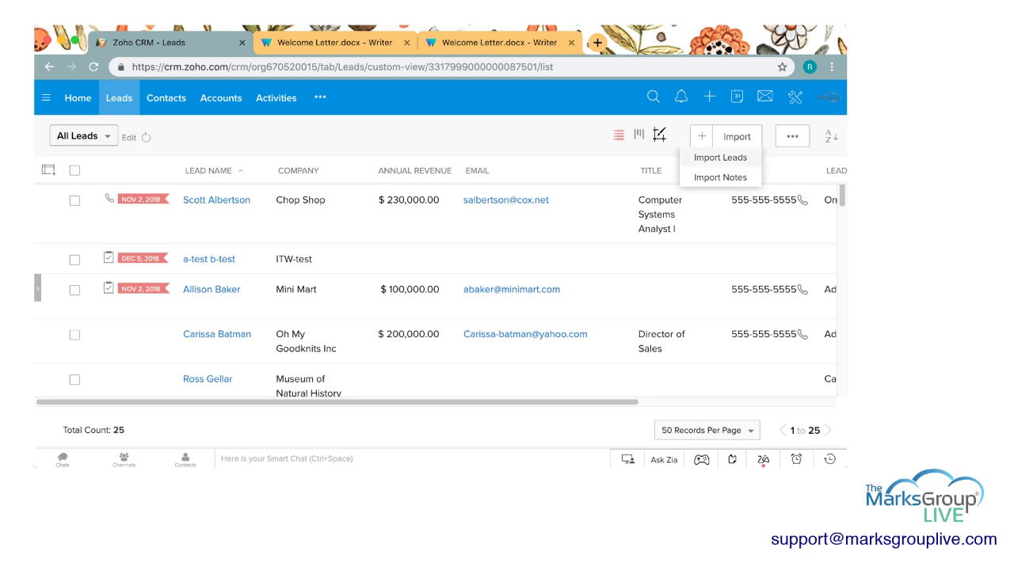
- Start a leads import and upload the file Import Sample 1.xlsx
click(720, 157)
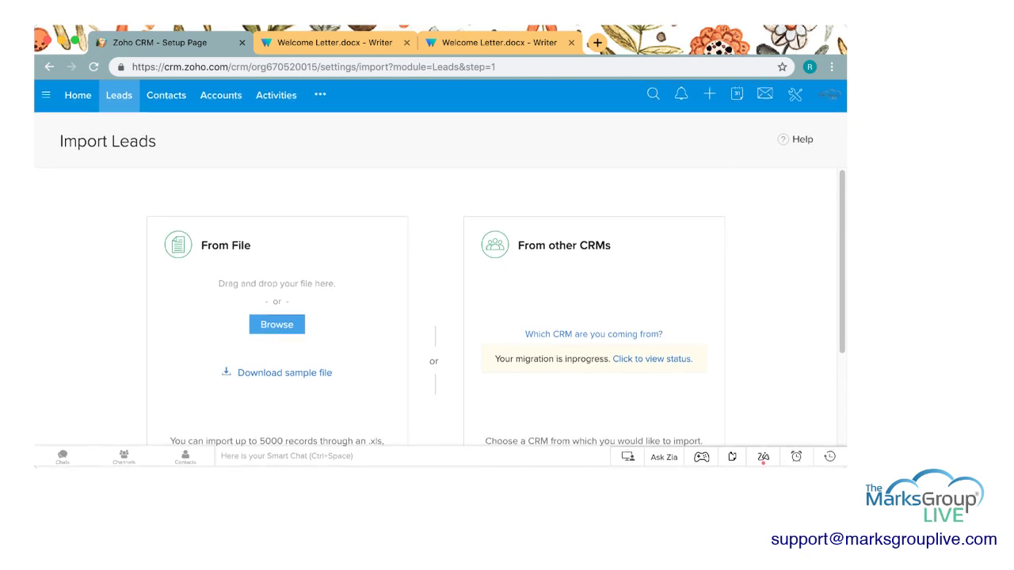
scroll(436, 309, down, 2)
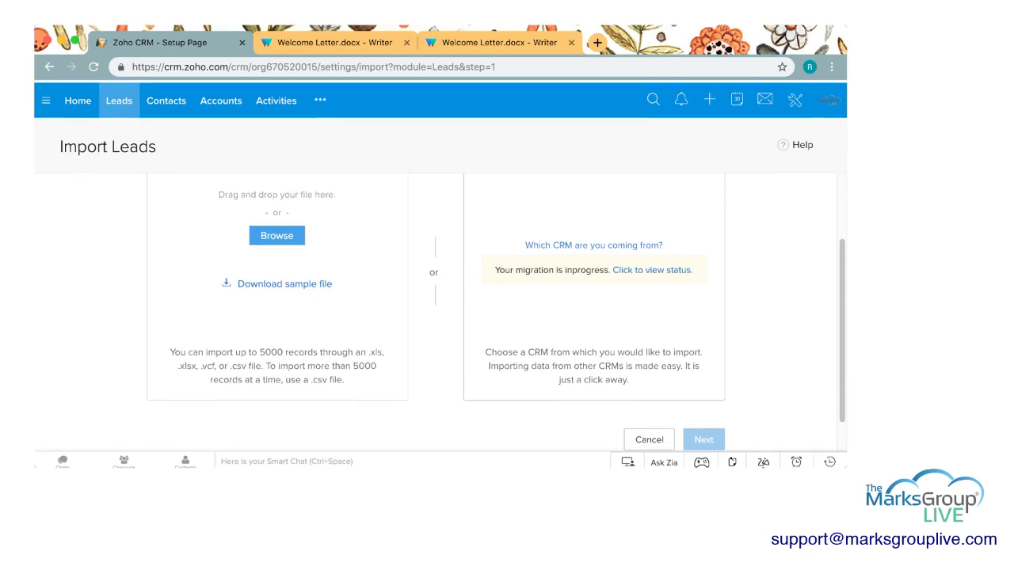
scroll(435, 309, up, 2)
scroll(436, 308, down, 1)
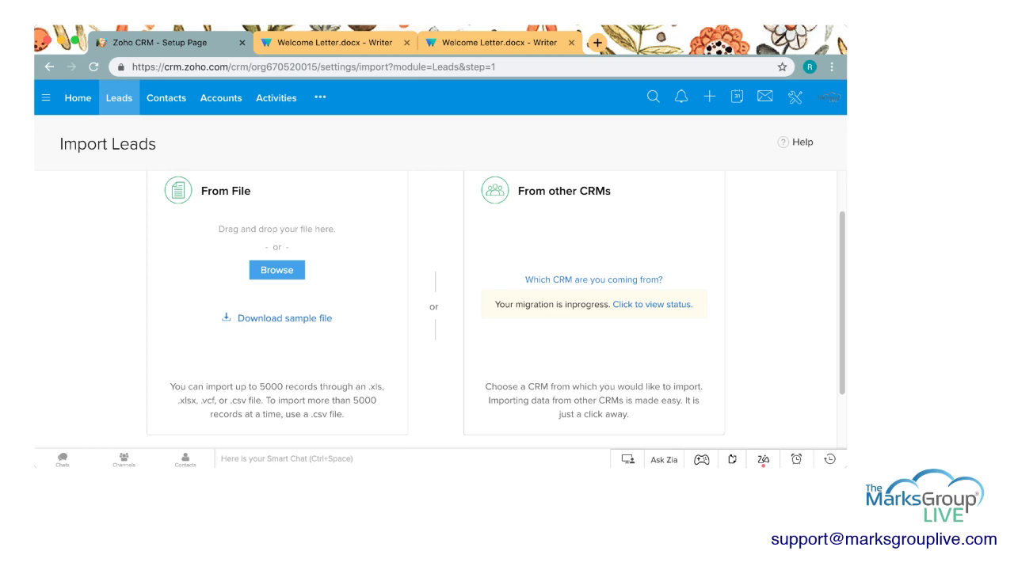
scroll(496, 310, down, 2)
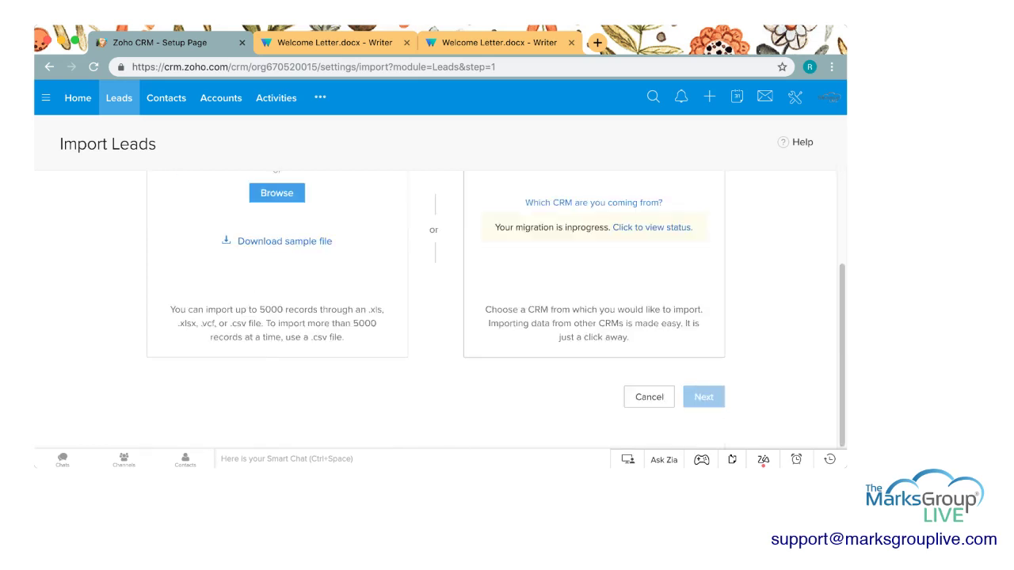
scroll(495, 310, up, 2)
scroll(496, 310, down, 1)
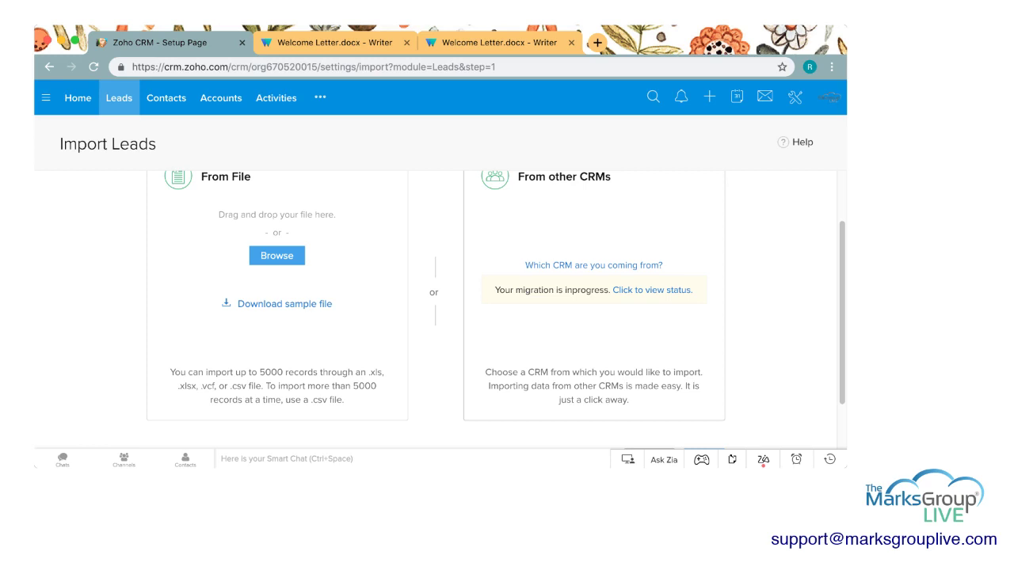
scroll(496, 309, up, 1)
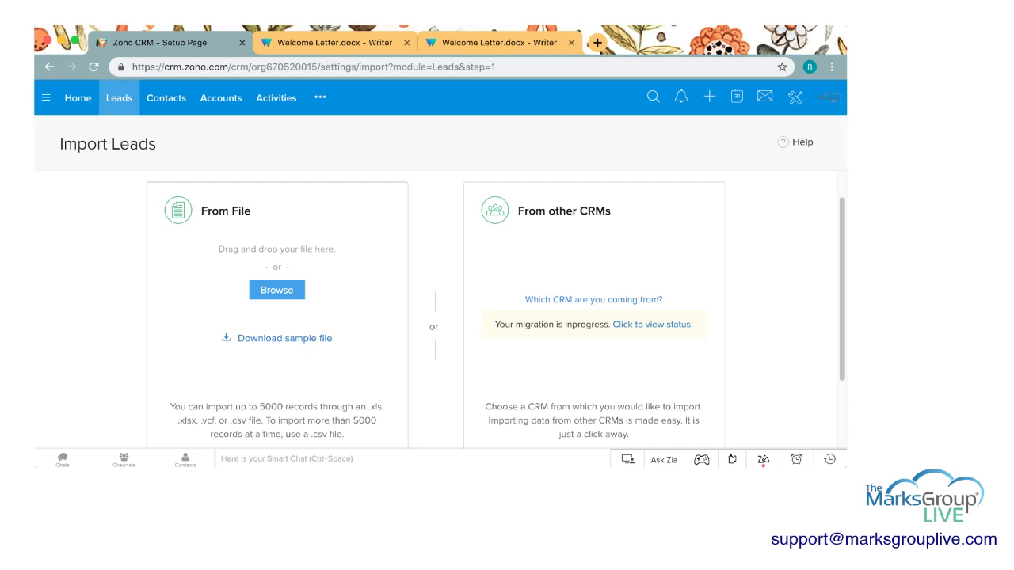
scroll(495, 314, up, 1)
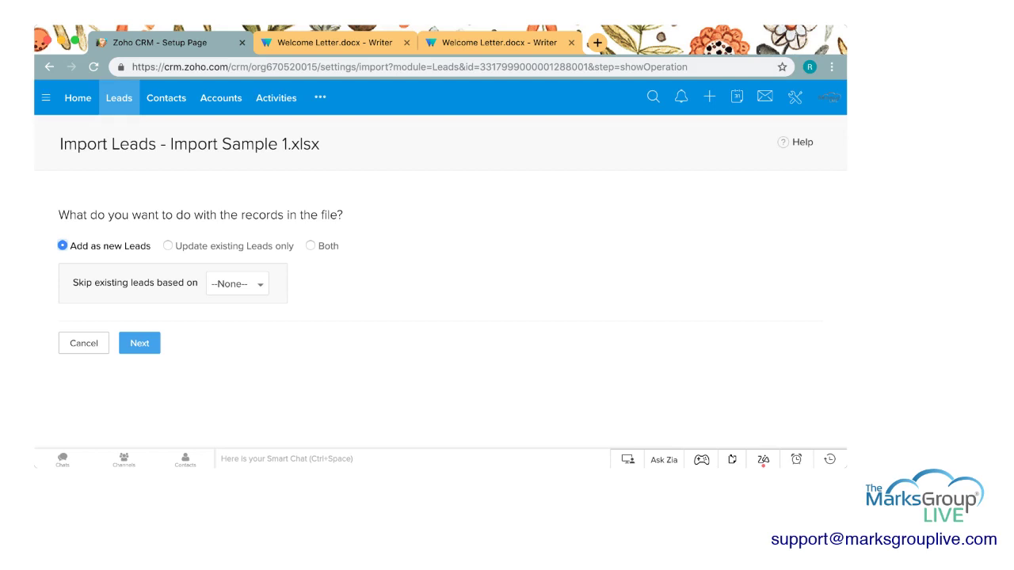
- Try the Both option, go back to Add as new Leads, and view the skip-existing choices
click(310, 246)
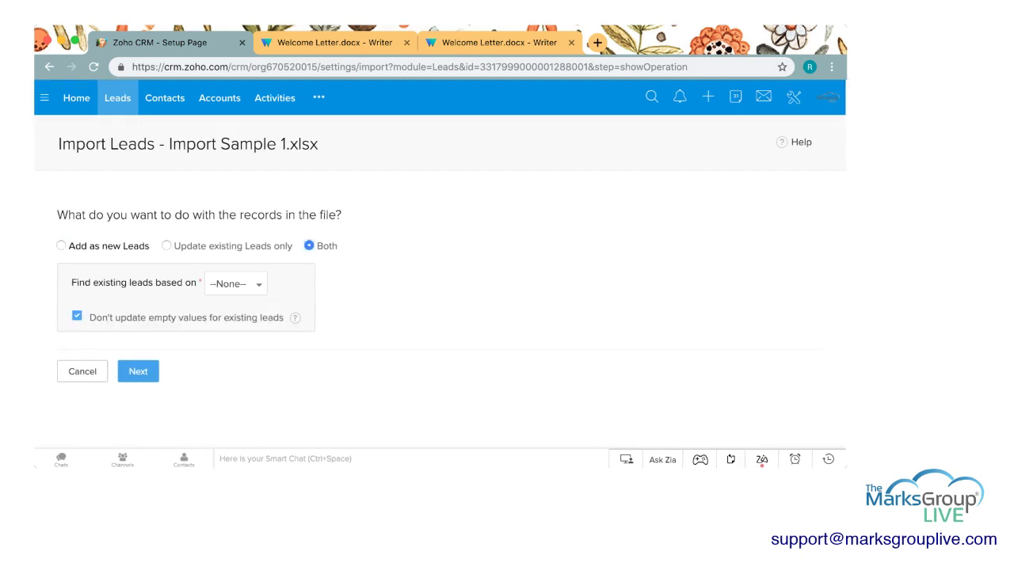
click(63, 246)
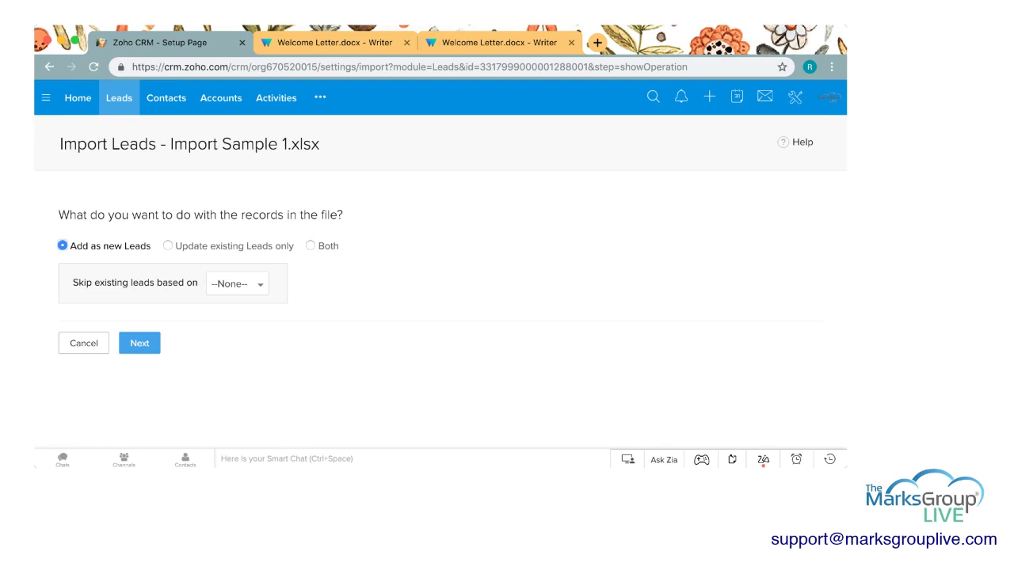
click(236, 284)
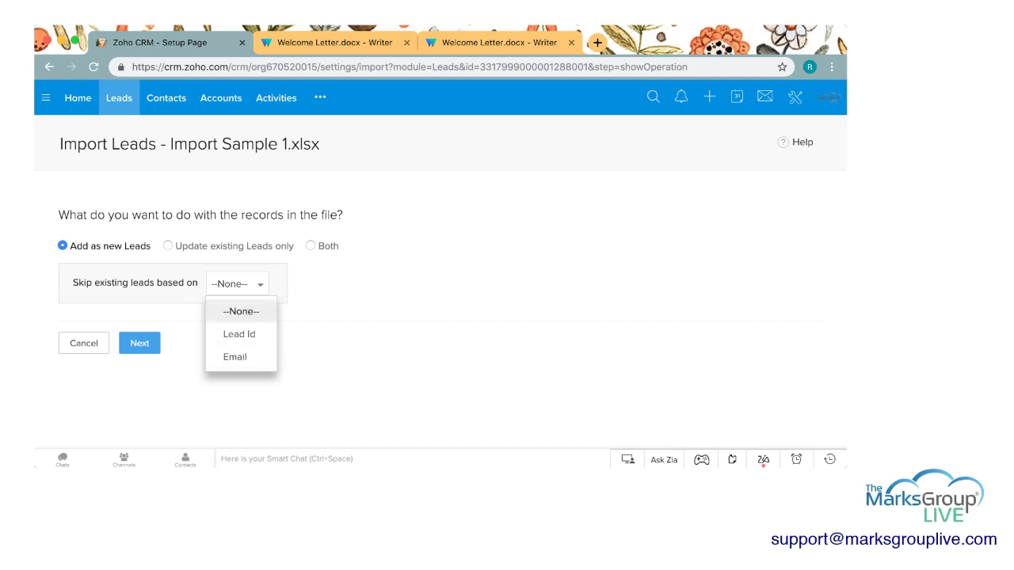
- Set the import to add and update leads matched by Email, then continue to field mapping
click(241, 311)
click(167, 246)
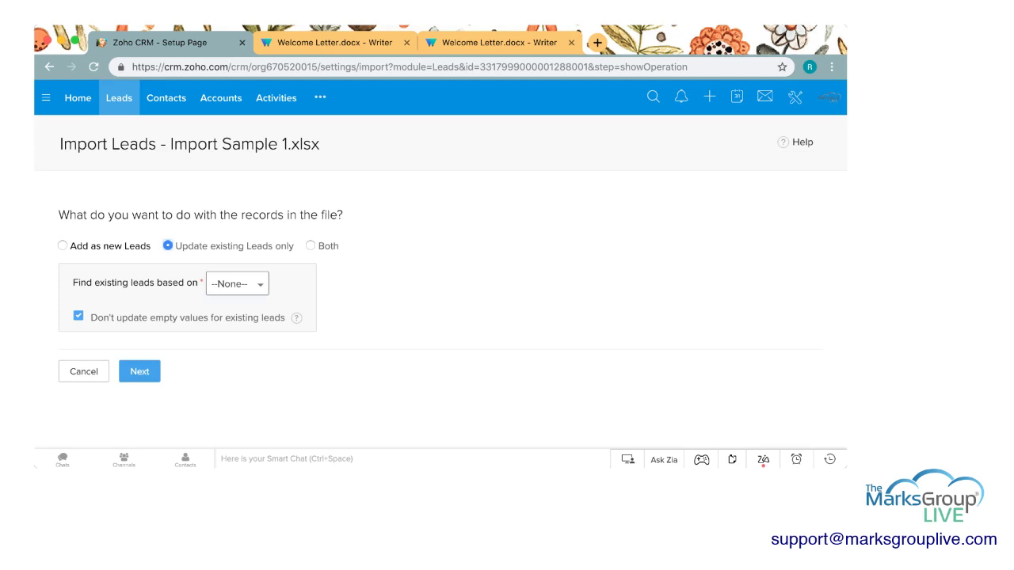
click(238, 284)
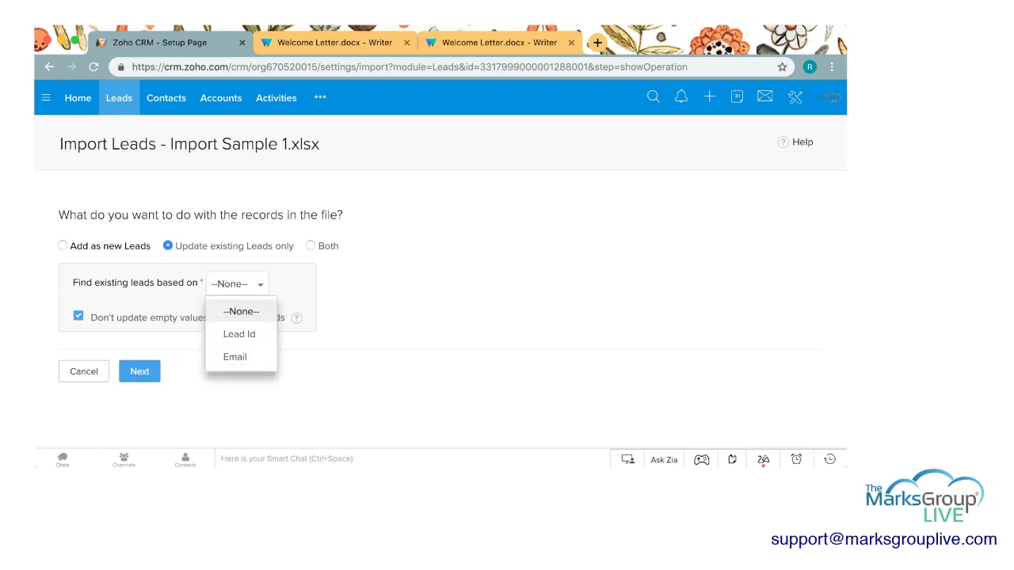
click(309, 245)
click(238, 284)
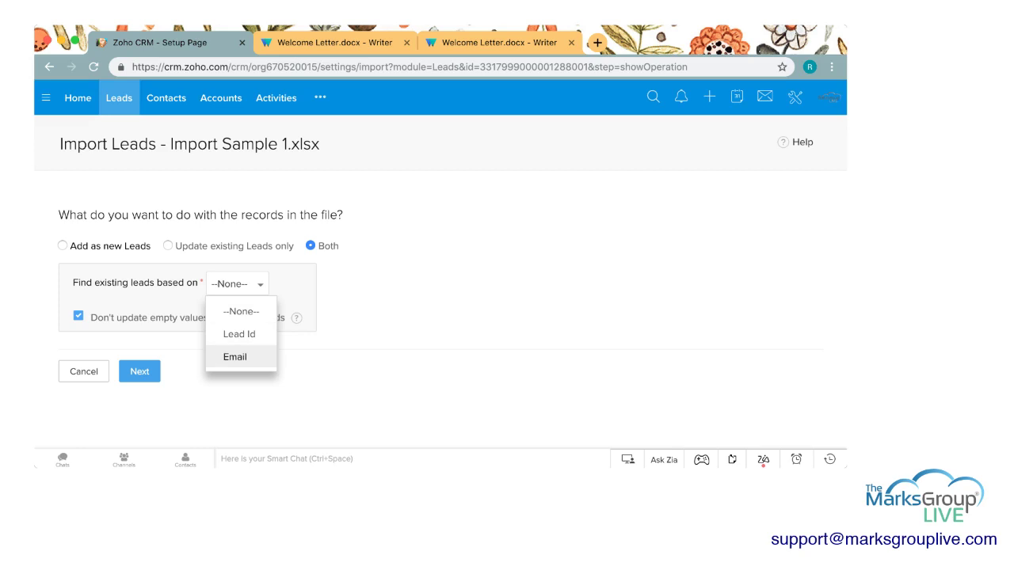
click(234, 356)
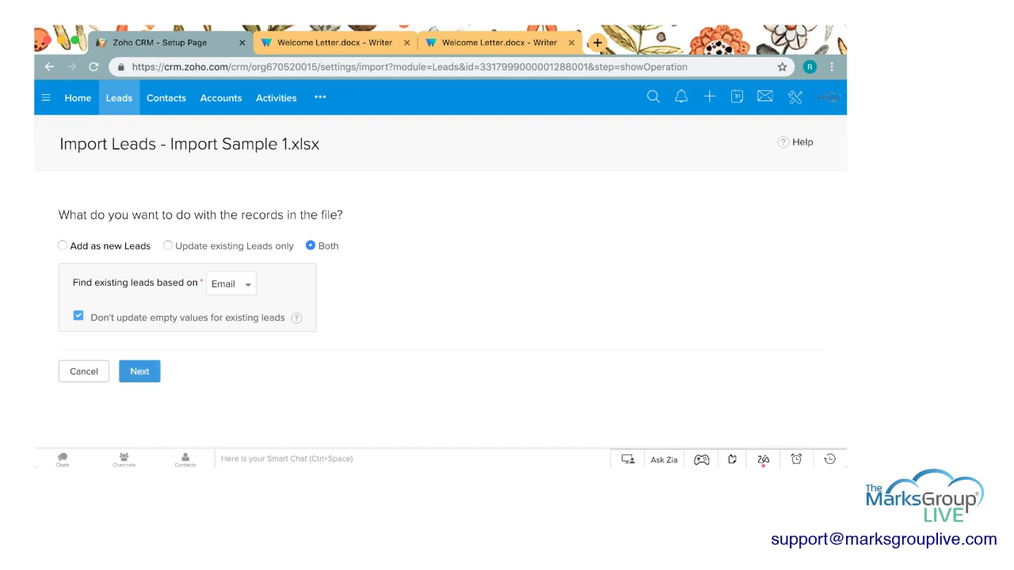
click(139, 371)
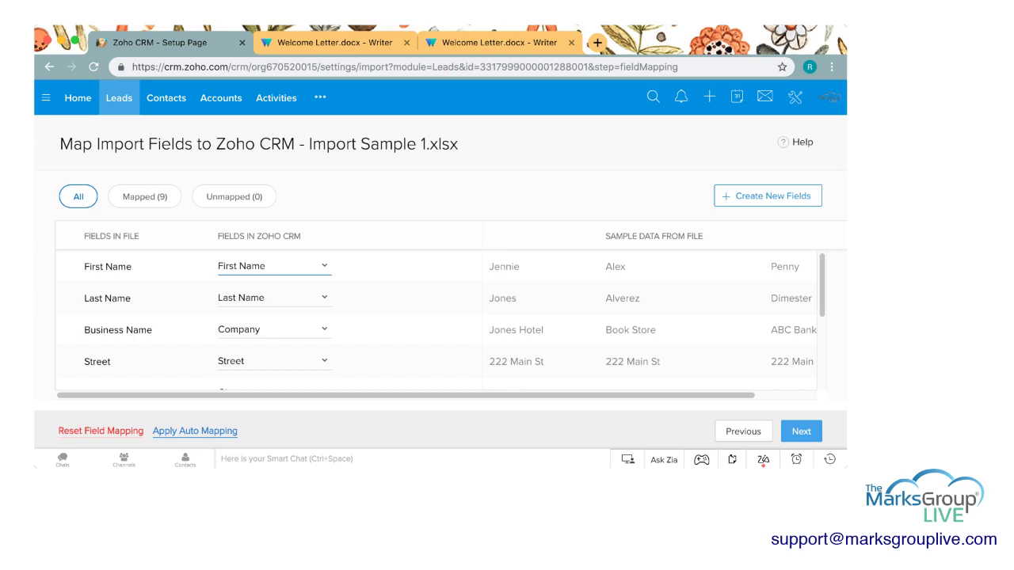
- Check the mapped First Name, Last Name and Business Name columns, keeping Business Name as Company
click(144, 197)
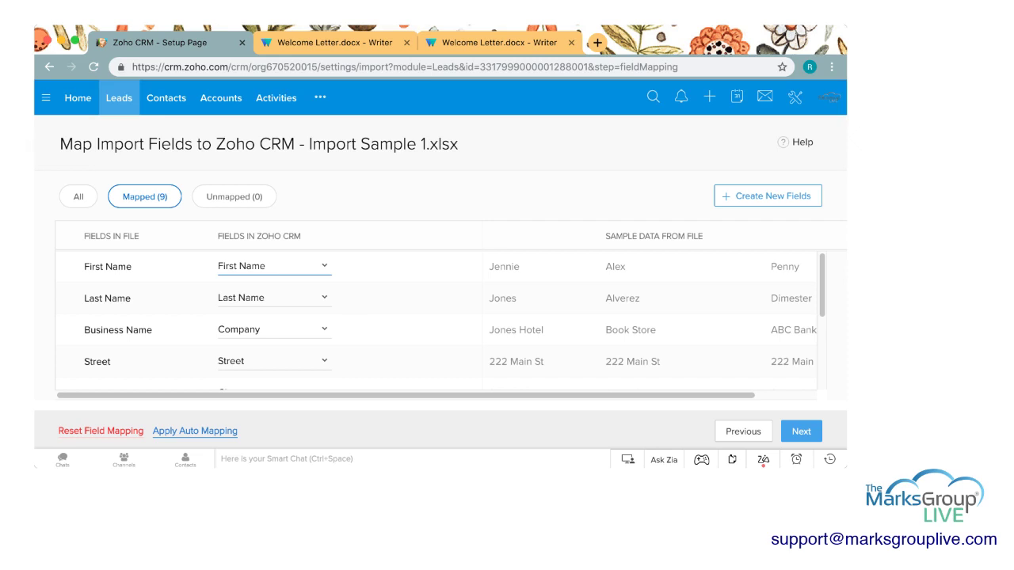
drag(89, 266, 131, 266)
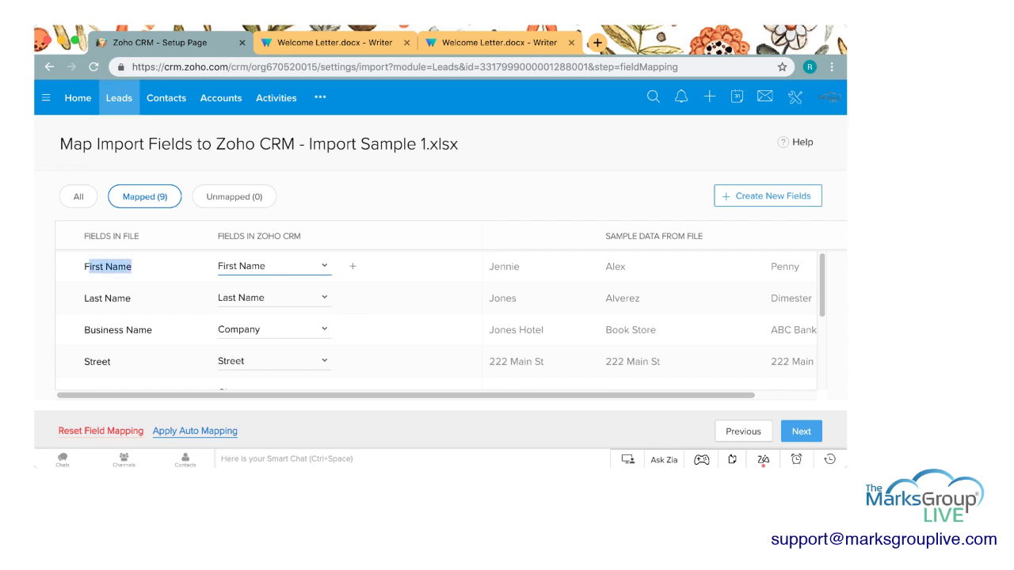
drag(94, 298, 131, 297)
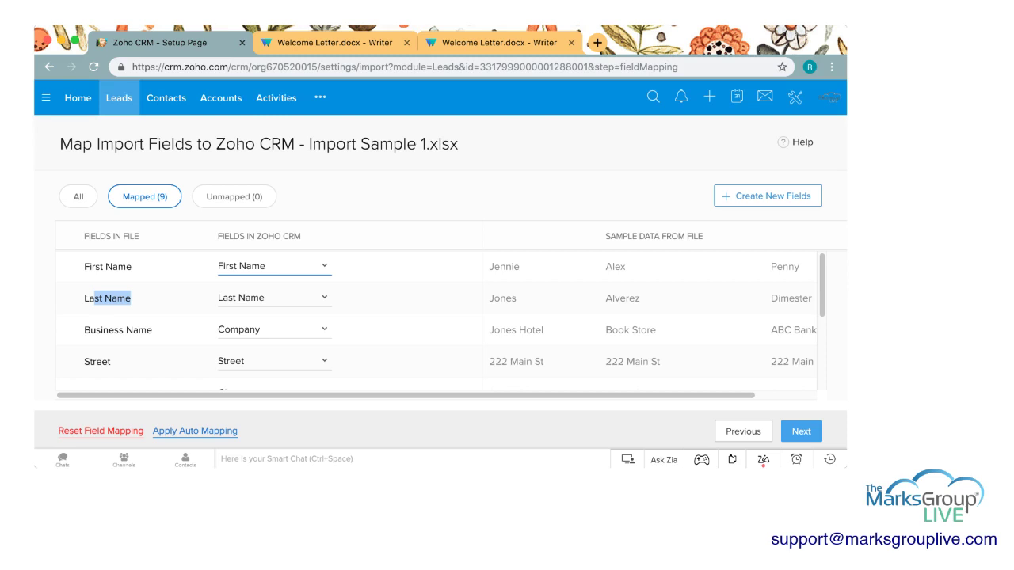
drag(85, 330, 152, 330)
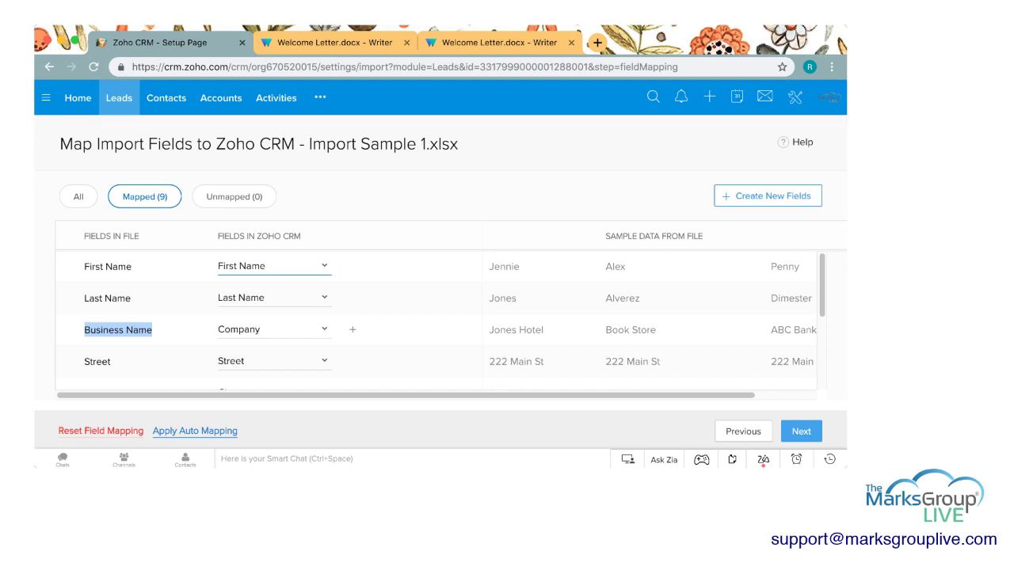
click(274, 330)
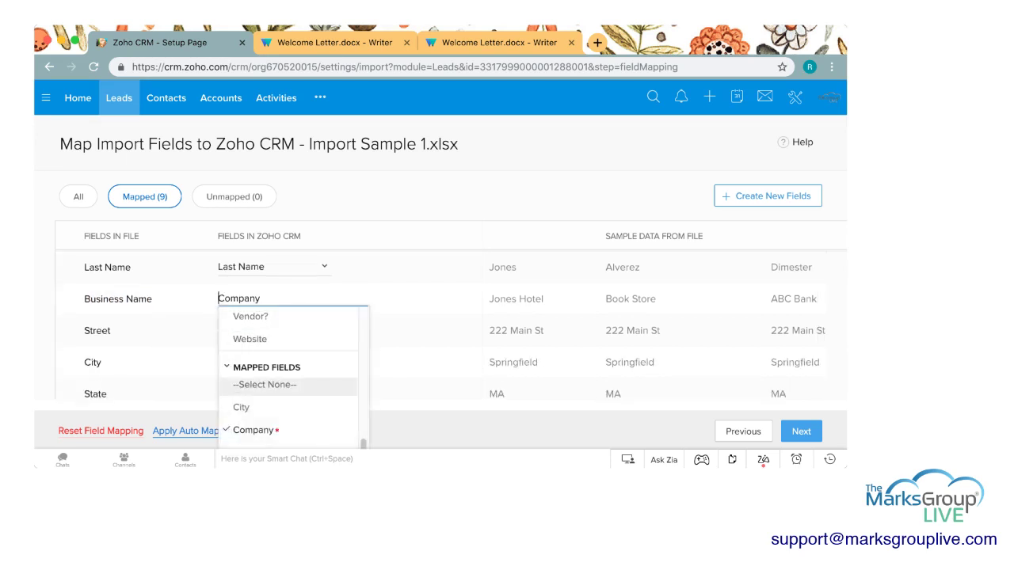
scroll(289, 412, down, 4)
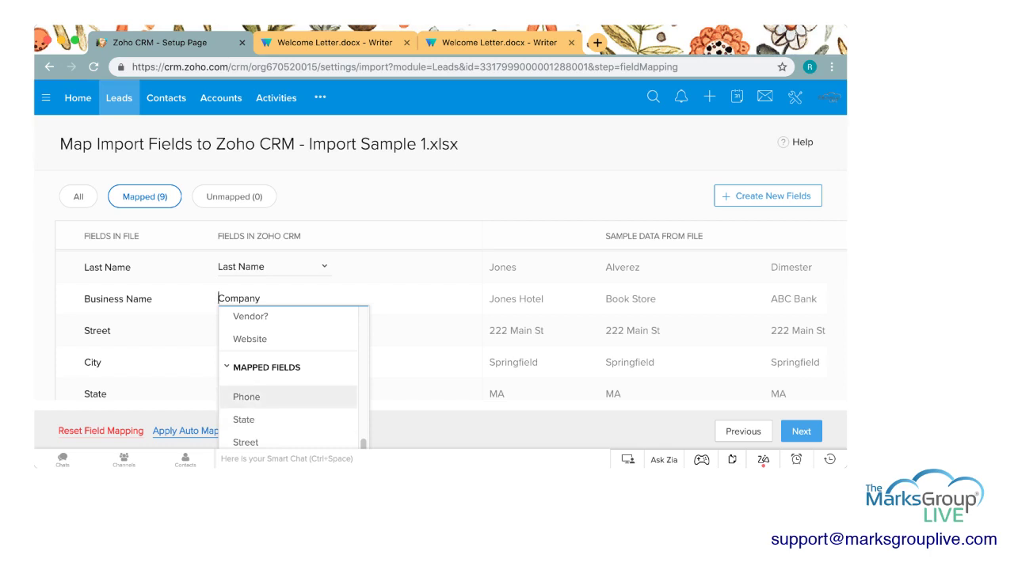
scroll(289, 412, up, 4)
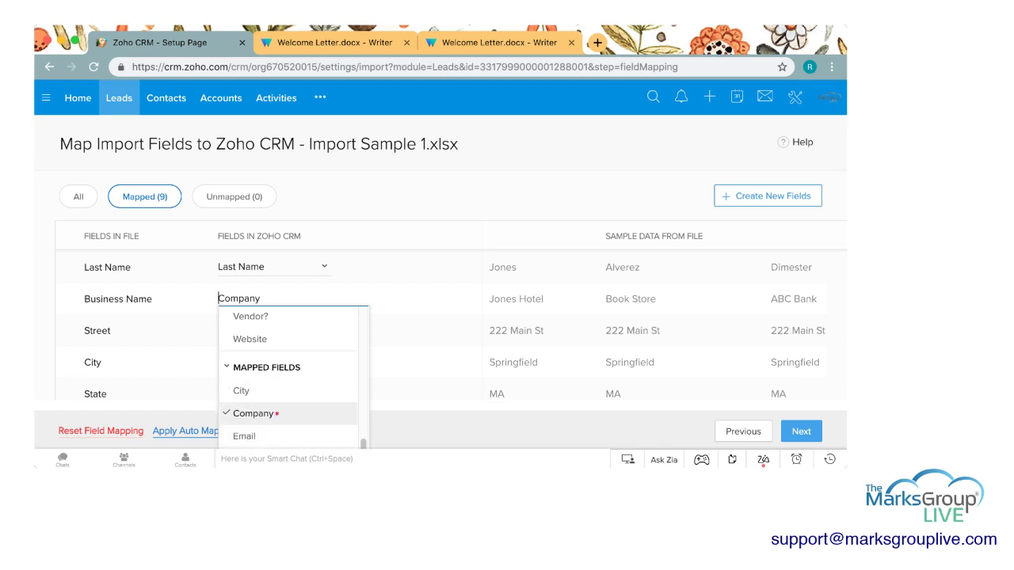
key(Escape)
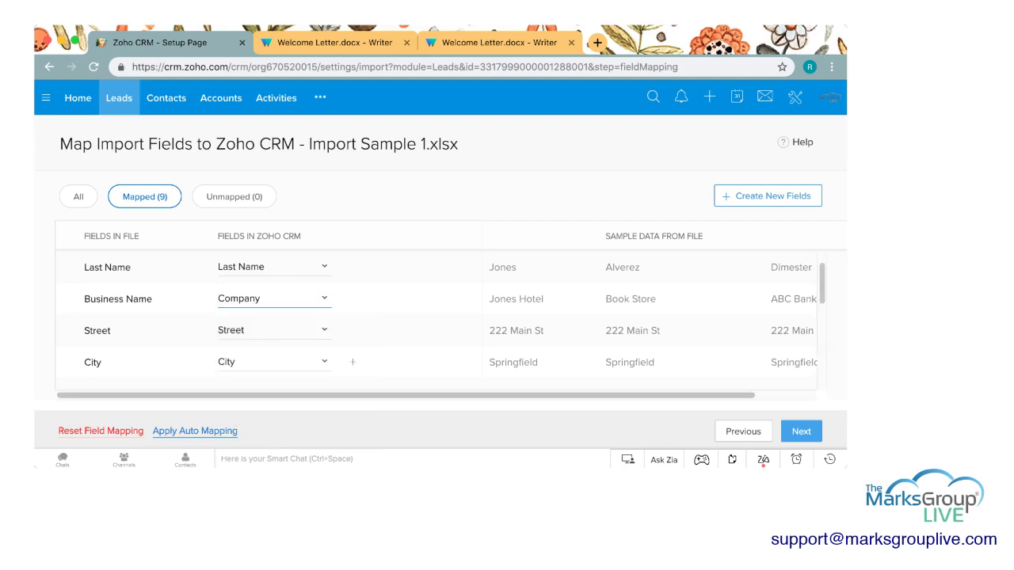
- Scroll the mapping table and compare the Unmapped and Mapped field filters
scroll(455, 315, down, 2)
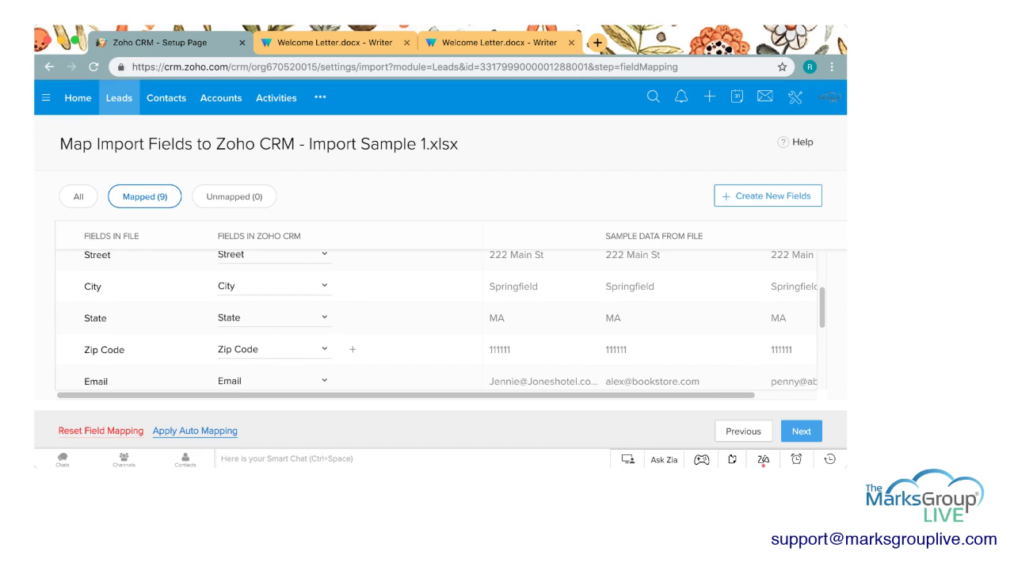
scroll(454, 319, down, 2)
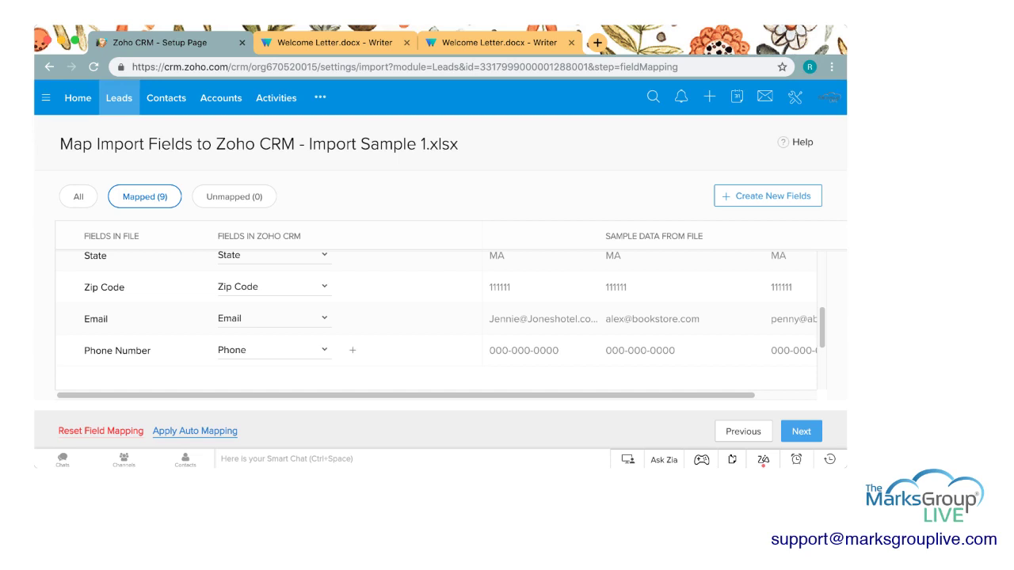
scroll(454, 349, up, 1)
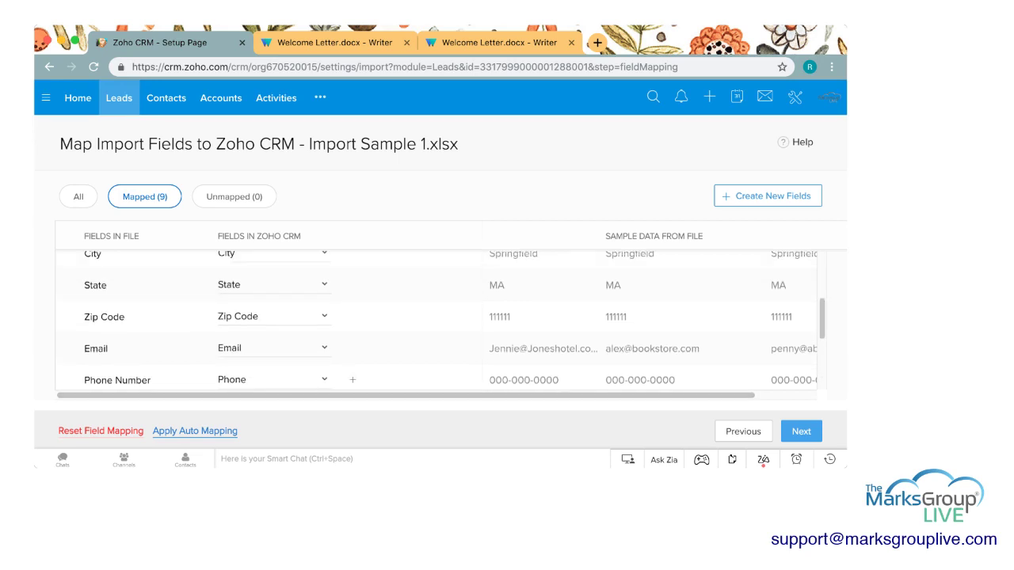
scroll(454, 332, down, 4)
scroll(454, 333, up, 5)
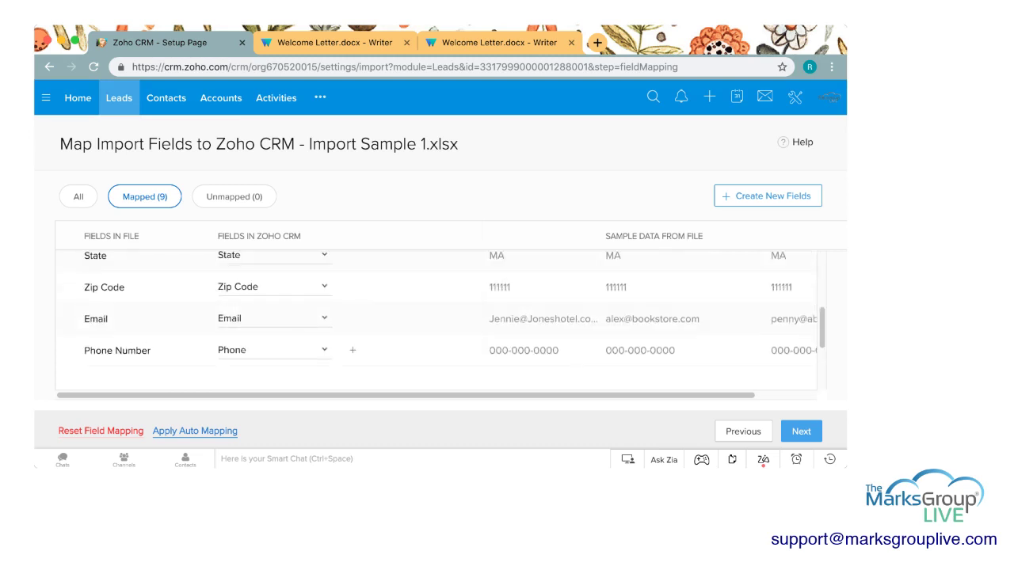
click(234, 196)
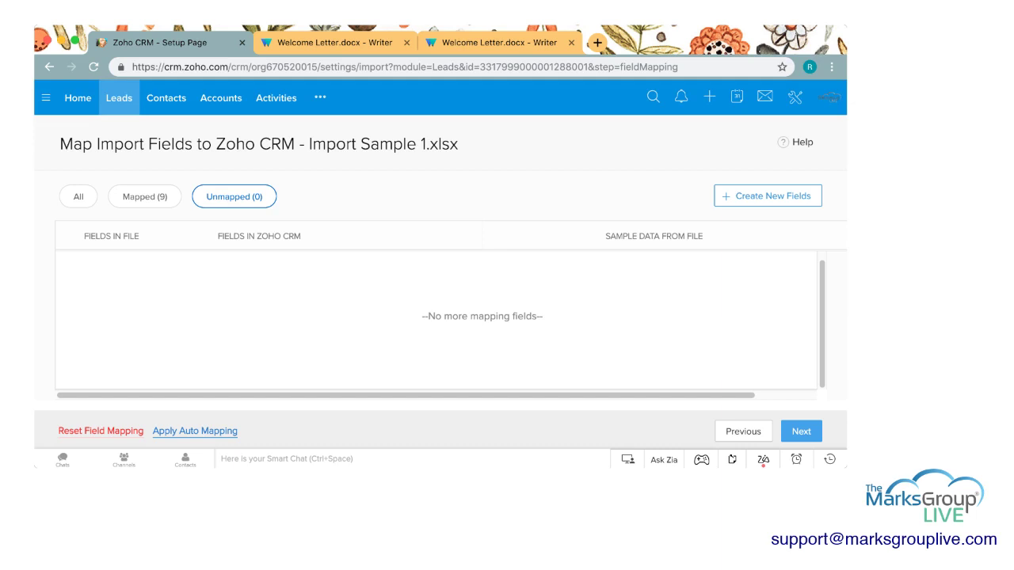
click(145, 196)
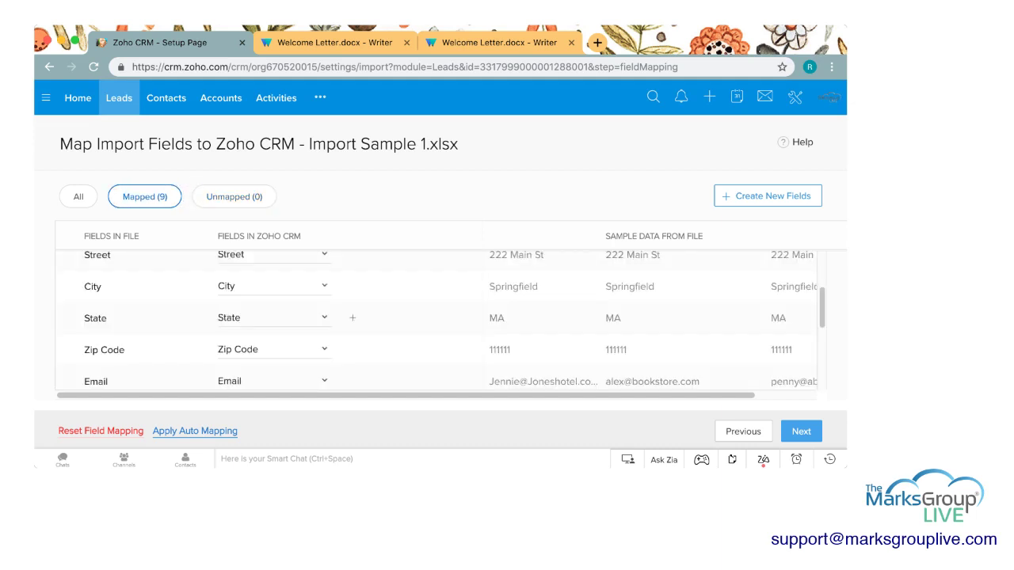
- Clear the City column's mapping and map it back to the City field
click(273, 285)
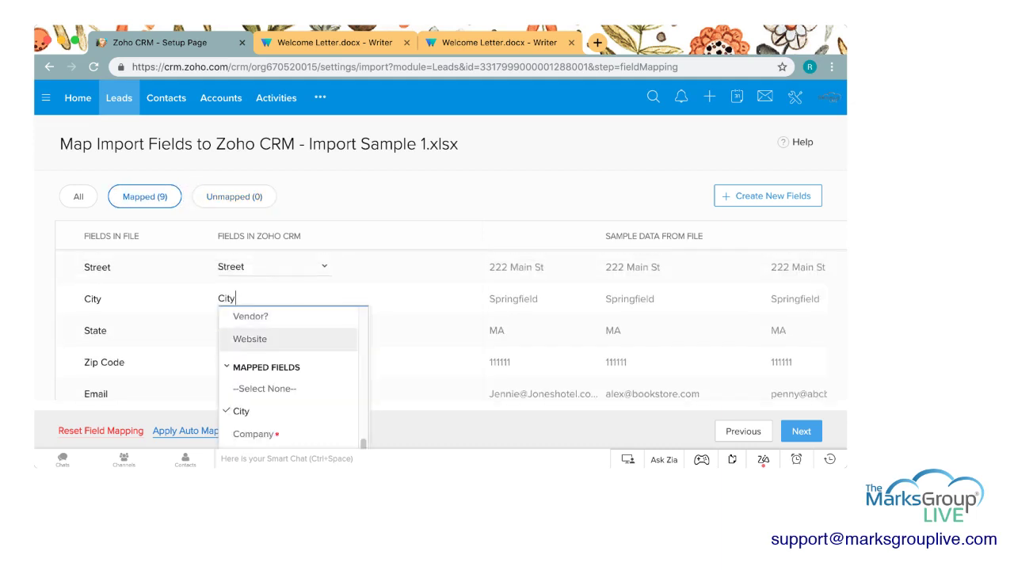
scroll(293, 380, down, 5)
scroll(285, 363, up, 5)
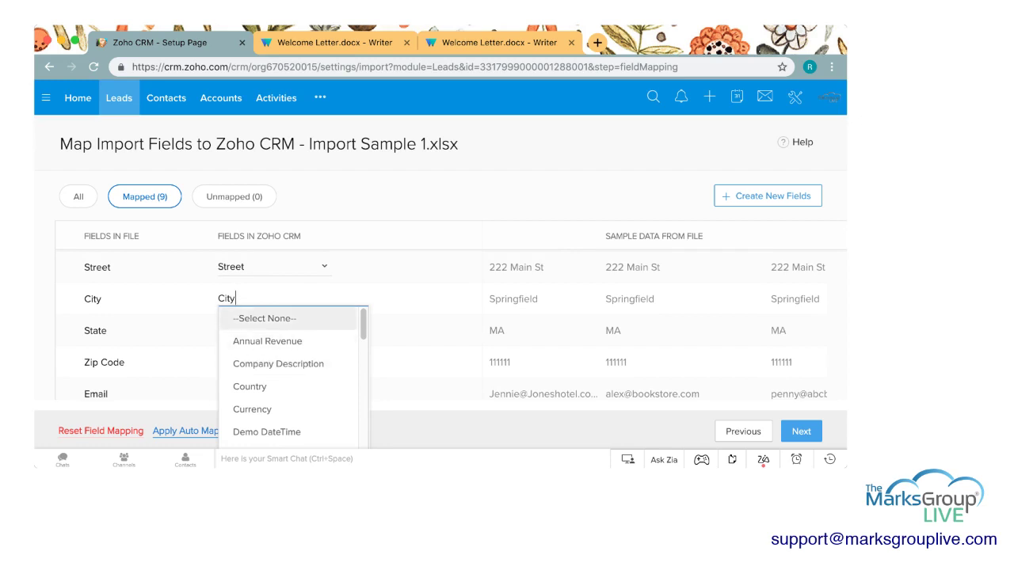
click(265, 318)
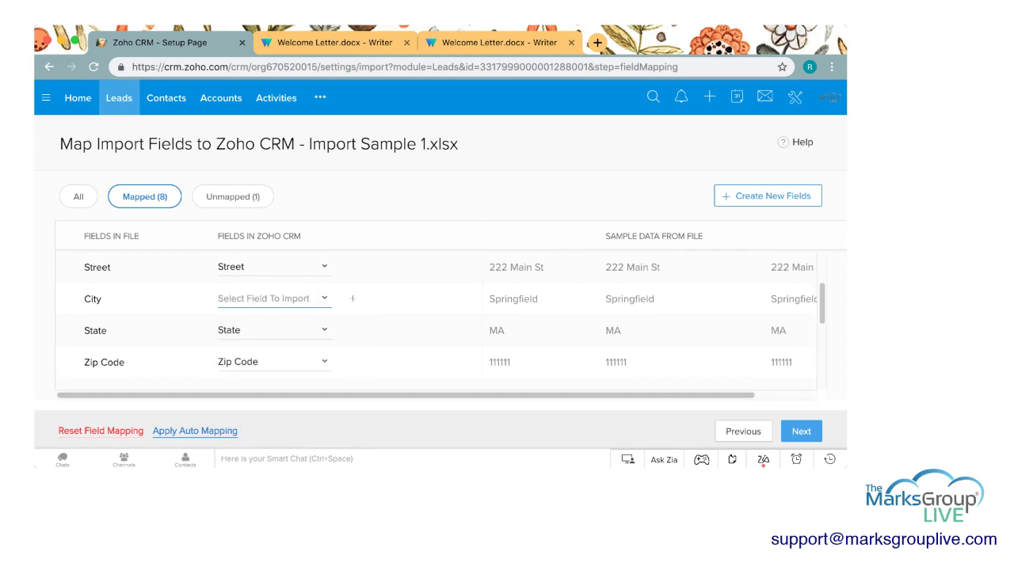
click(270, 298)
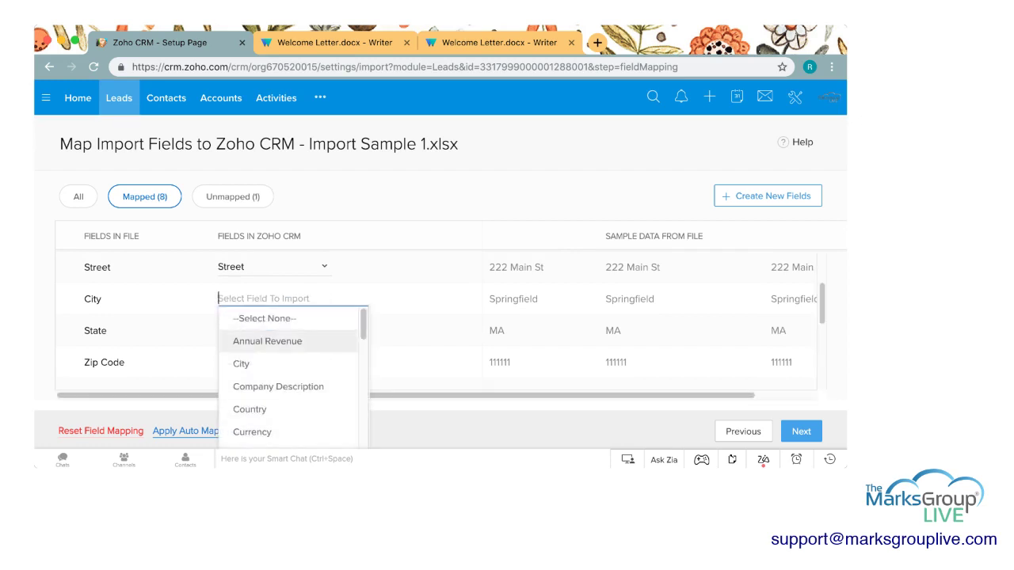
click(241, 364)
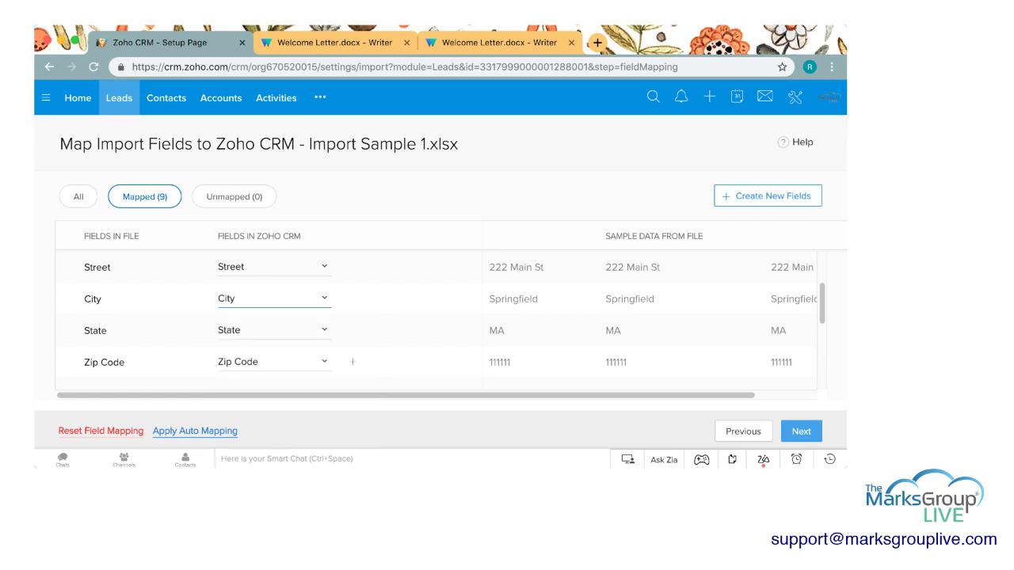
scroll(435, 317, down, 5)
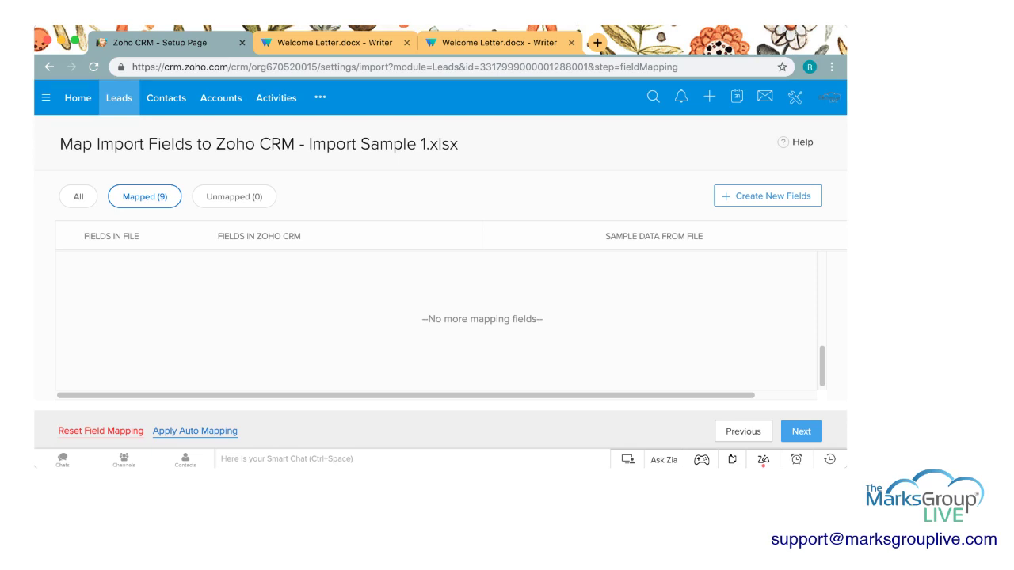
- Reset all field mappings and list the nine now-unmapped file fields
click(101, 431)
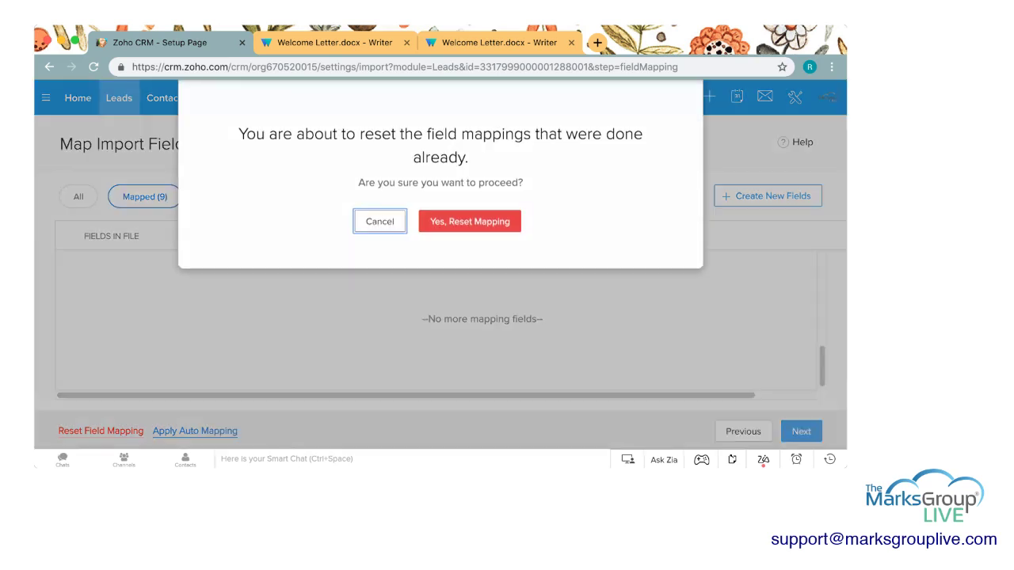
click(470, 222)
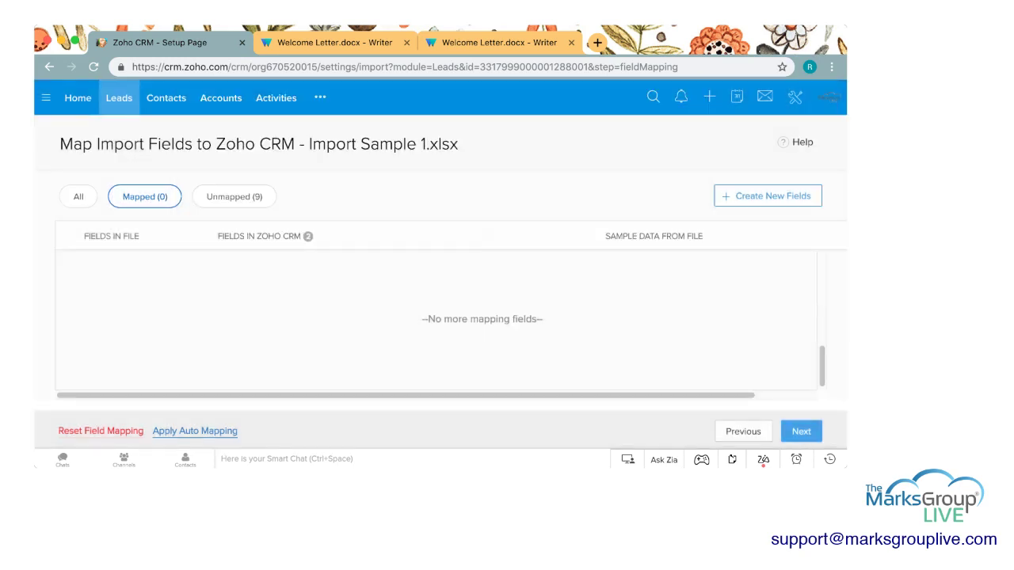
click(234, 196)
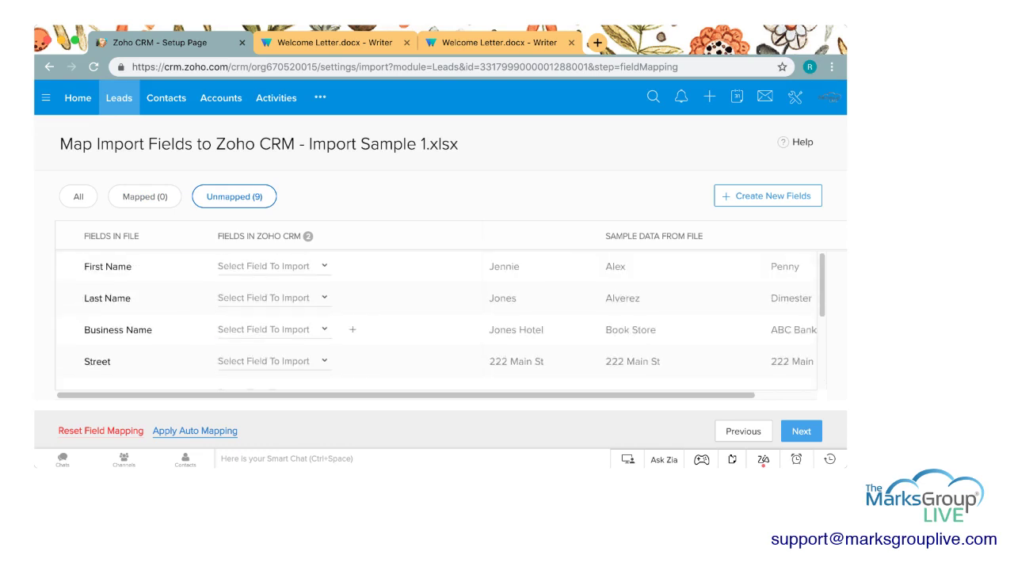
scroll(451, 325, down, 5)
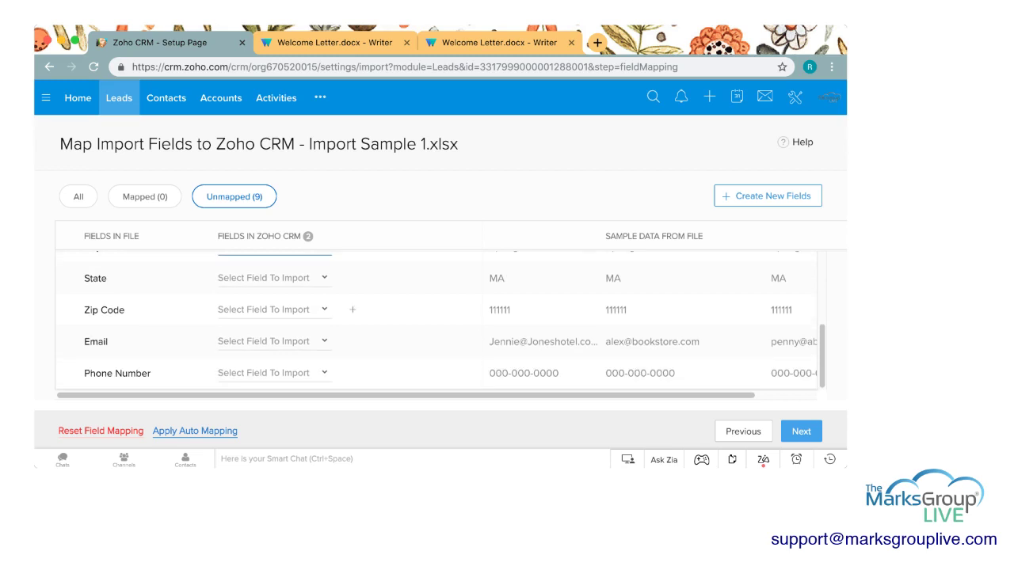
- Apply auto mapping, then map the remaining Business Name field to Company
click(195, 431)
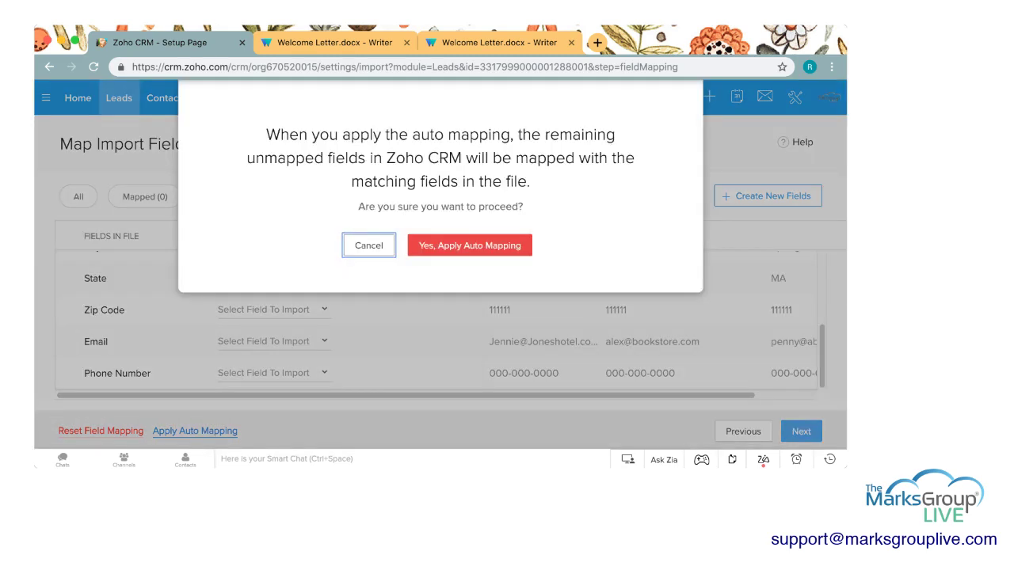
click(470, 246)
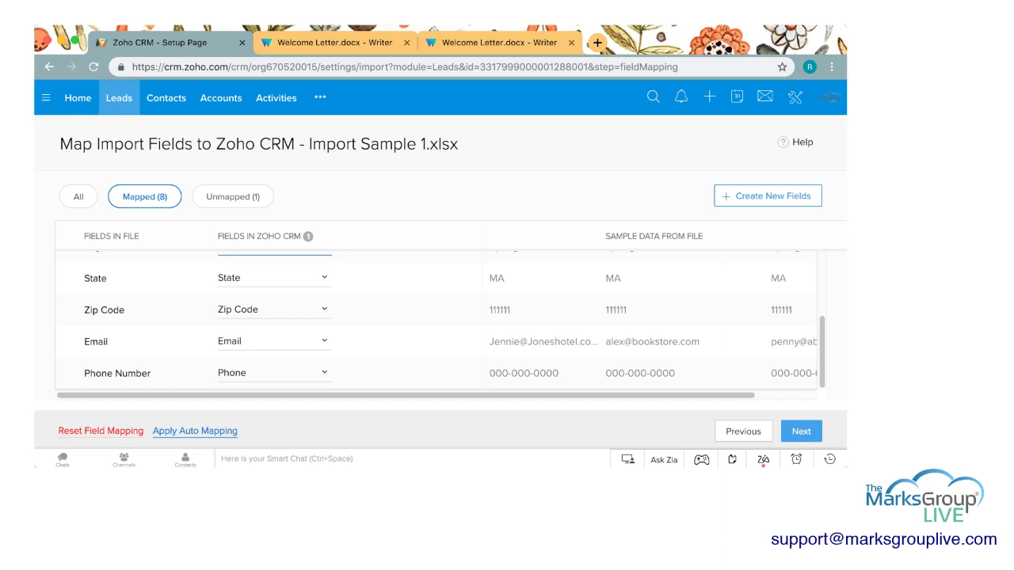
click(232, 196)
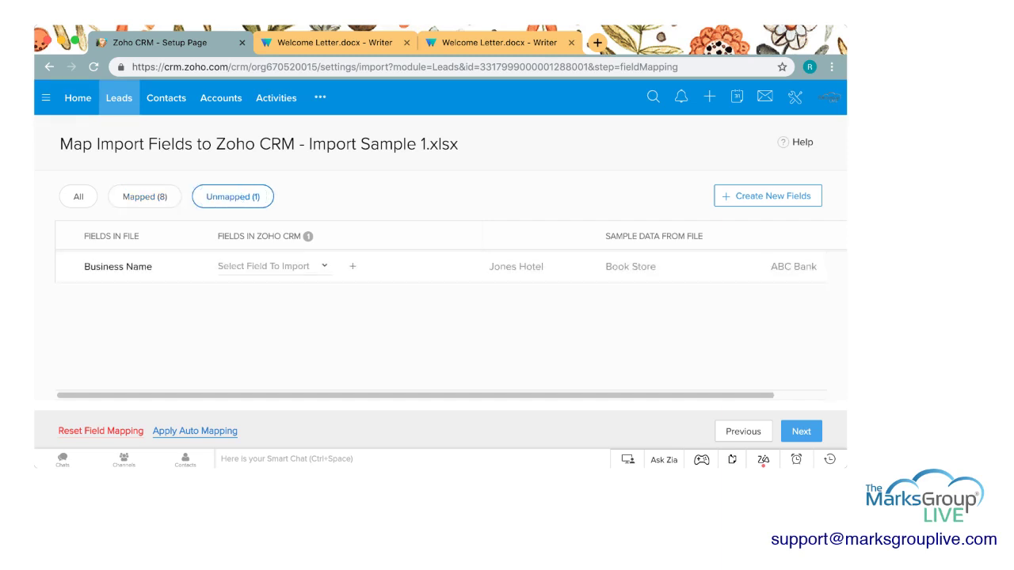
click(274, 266)
click(254, 333)
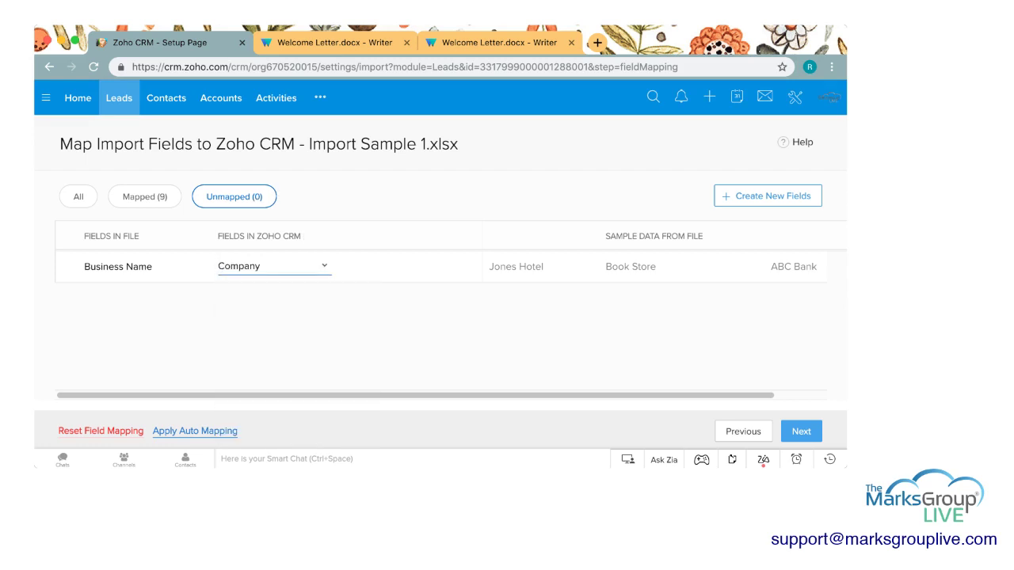
- Move to the import options and choose Trade Show as the imported leads' lead source
click(800, 431)
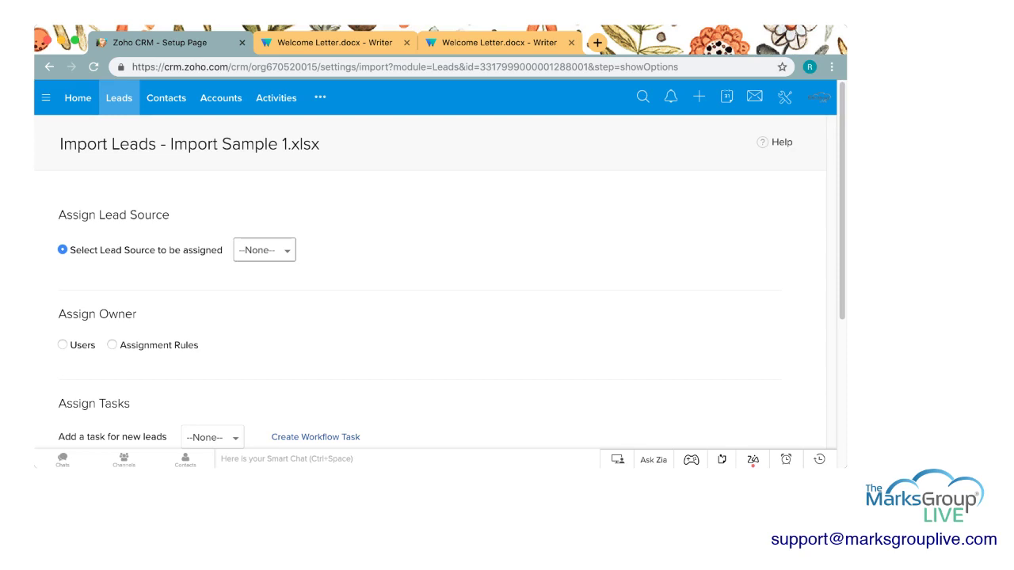
click(264, 249)
scroll(293, 341, down, 1)
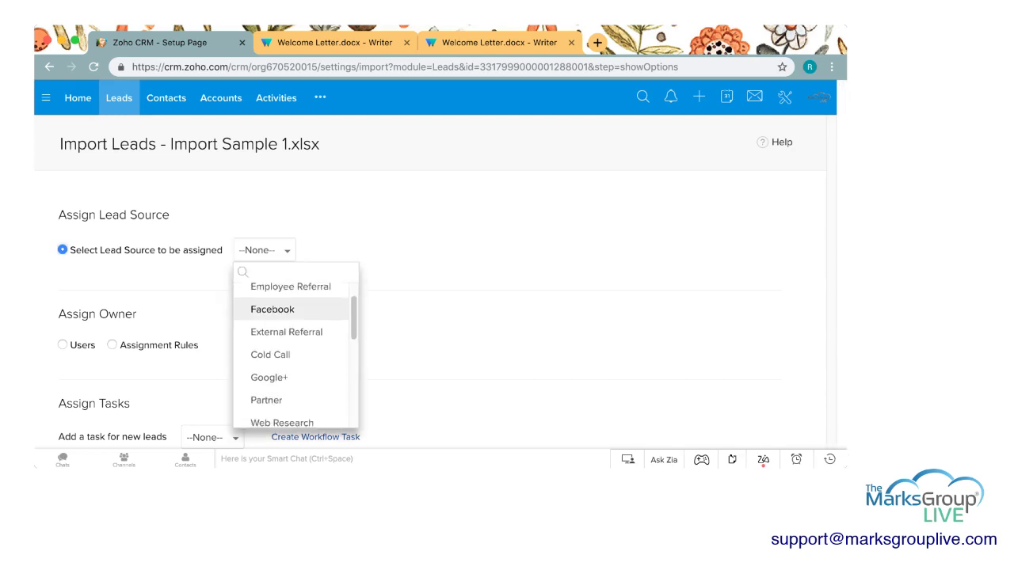
scroll(293, 324, down, 6)
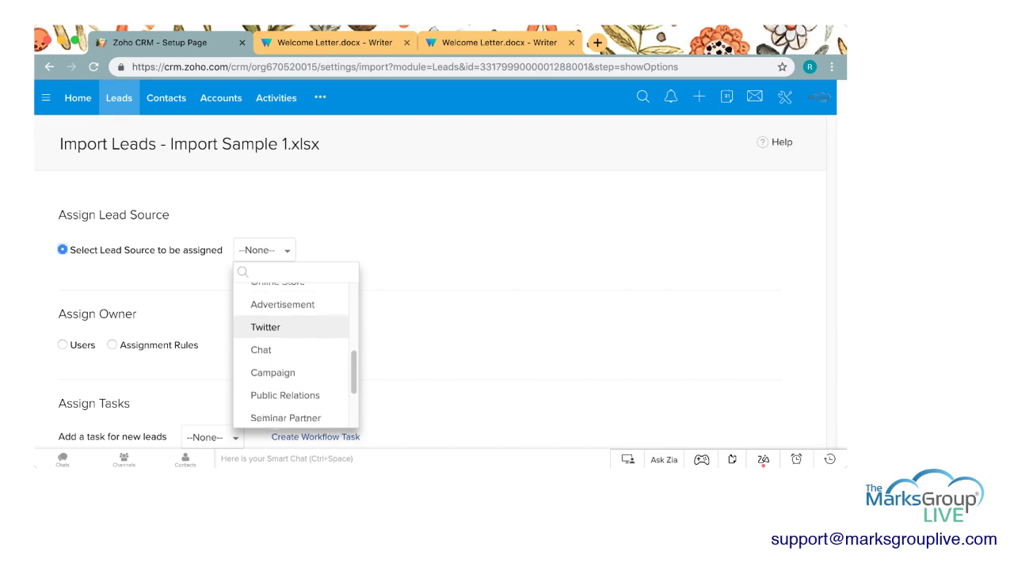
scroll(293, 327, down, 5)
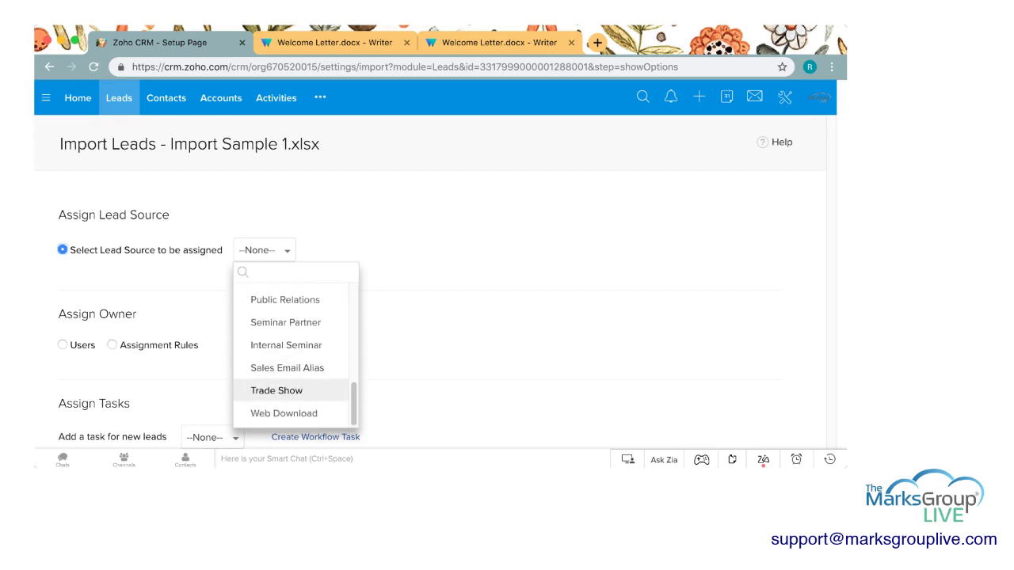
click(276, 391)
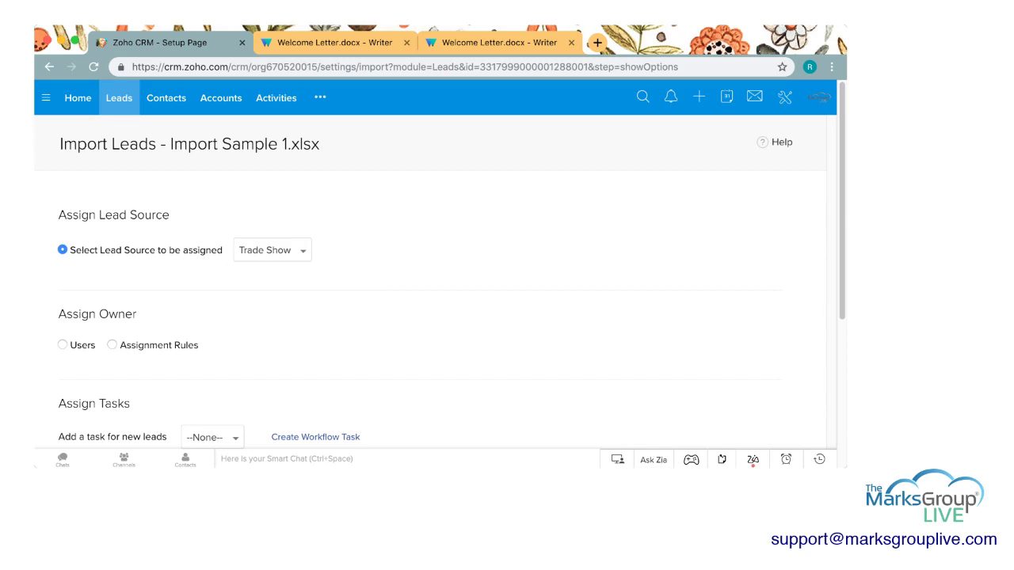
scroll(441, 267, down, 2)
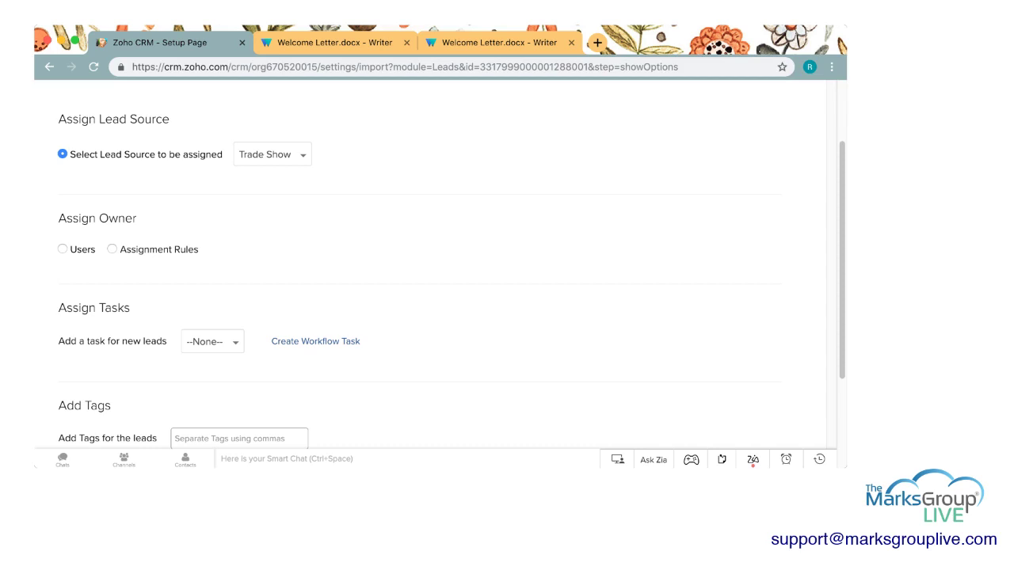
- Assign the owner from Users, picking the admin user as the leads' owner
click(62, 248)
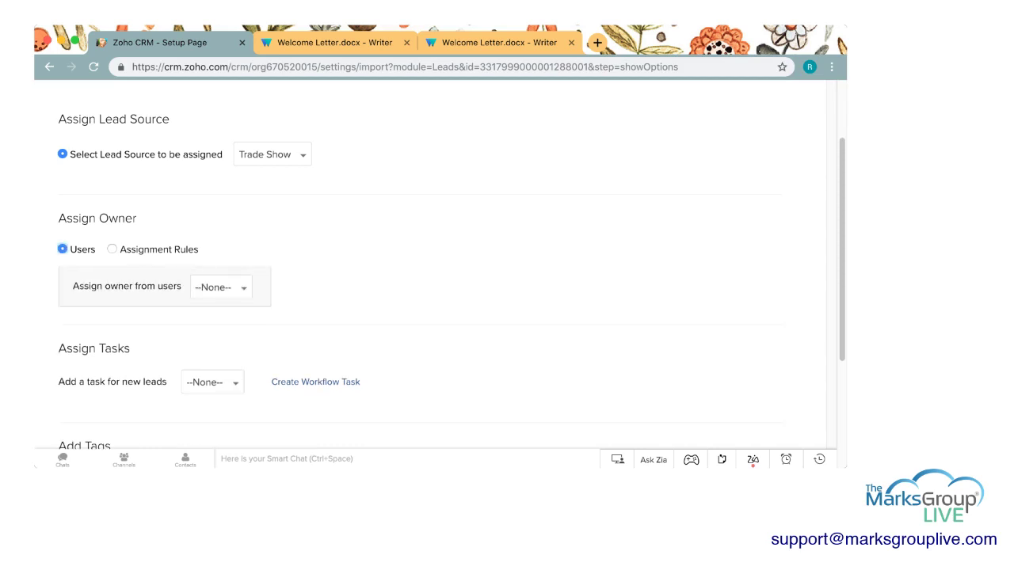
click(221, 287)
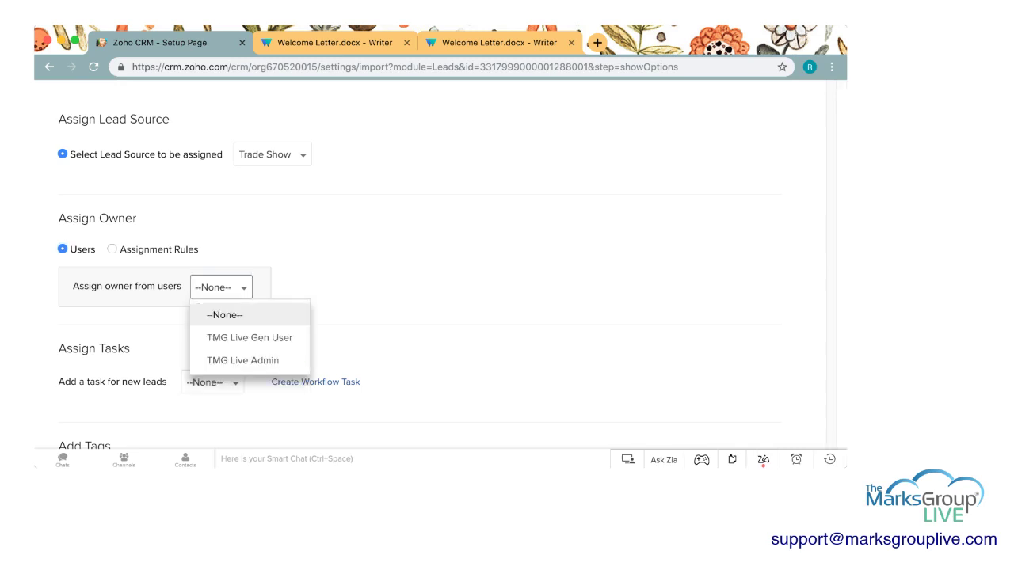
key(Up)
key(Up)
key(Down)
key(Down)
key(Up)
key(Up)
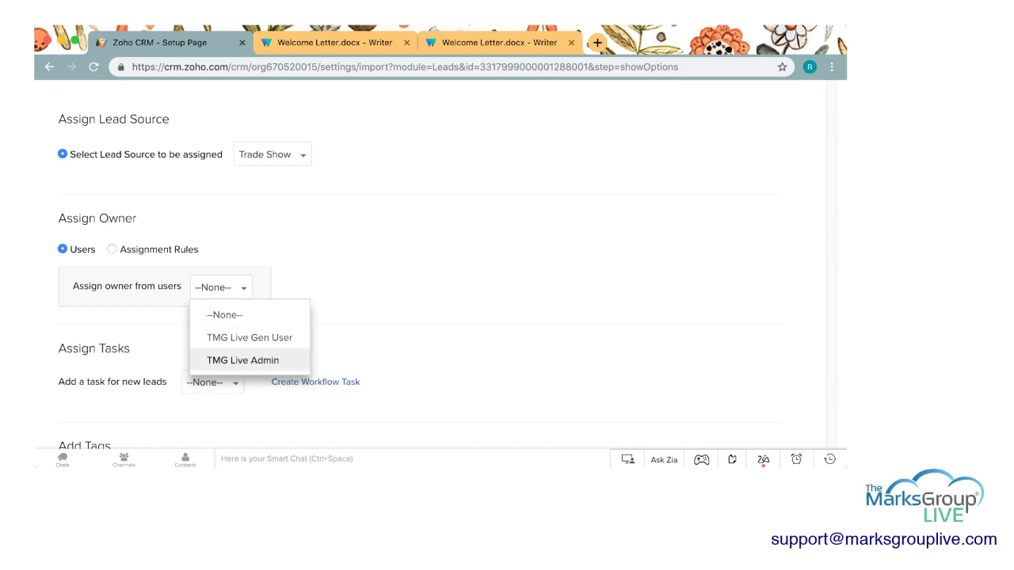
click(242, 360)
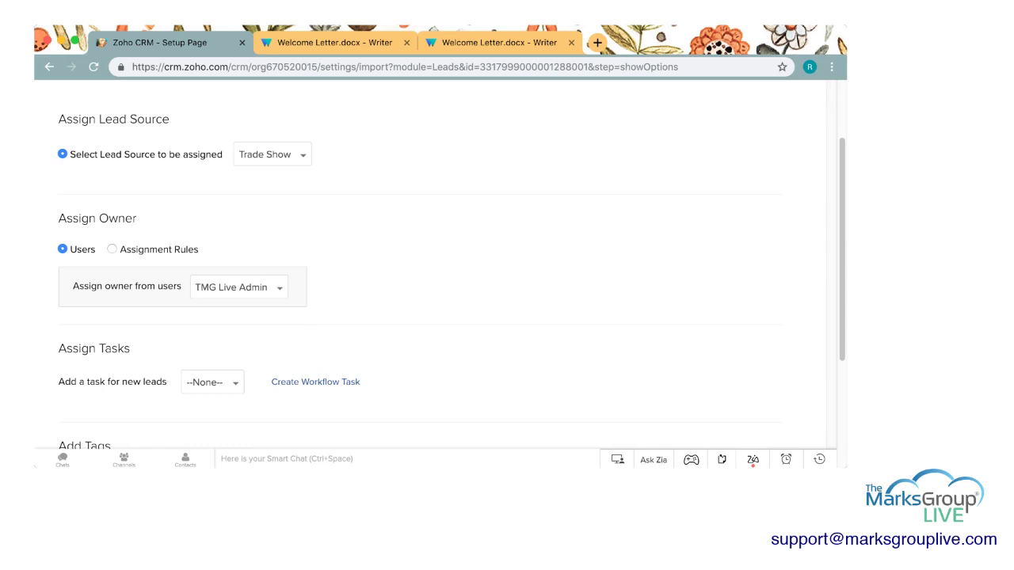
- Try the Leads by Country and Round Robin assignment rules, then return to assigning from Users
click(112, 248)
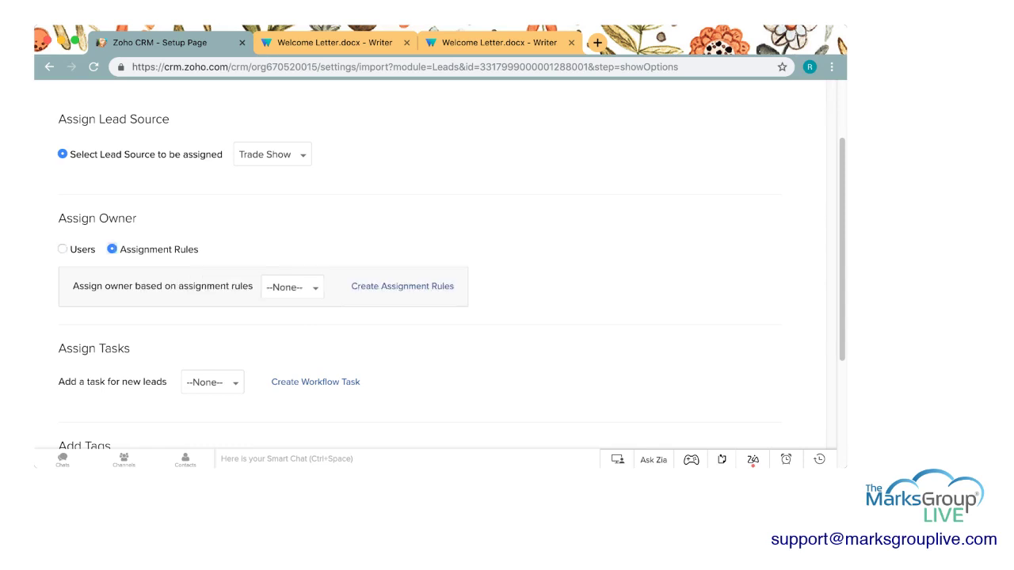
click(293, 287)
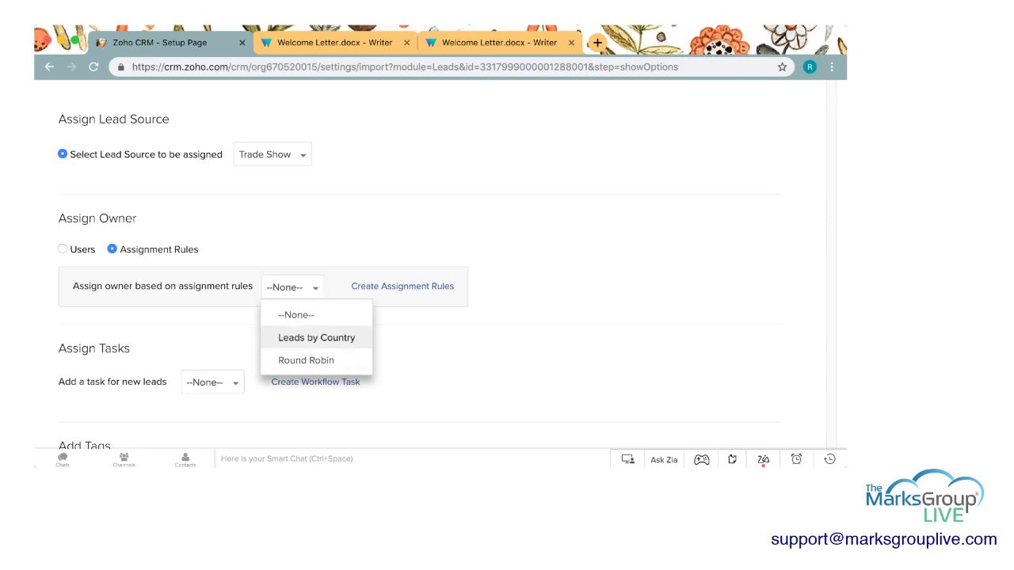
click(316, 337)
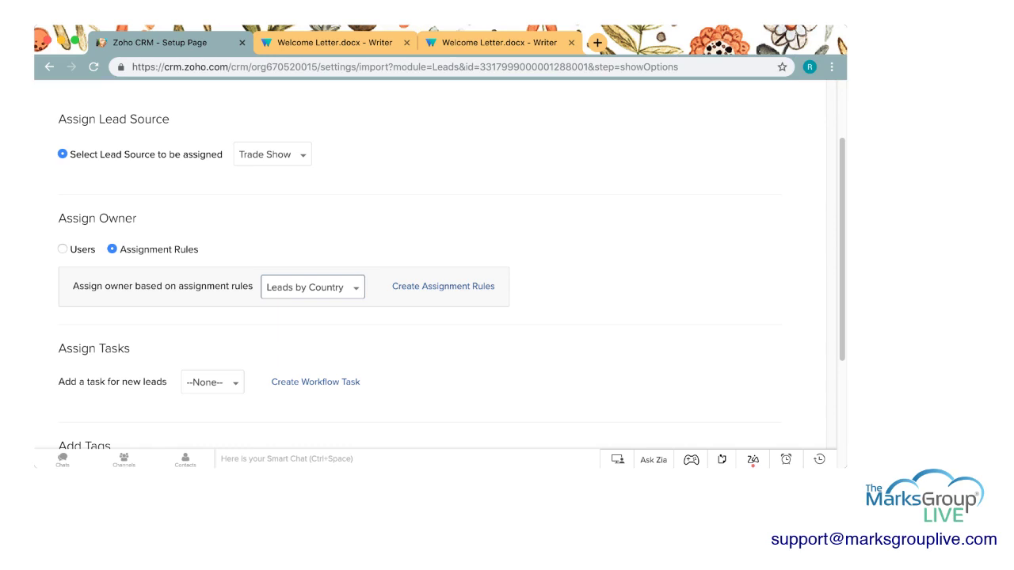
click(313, 287)
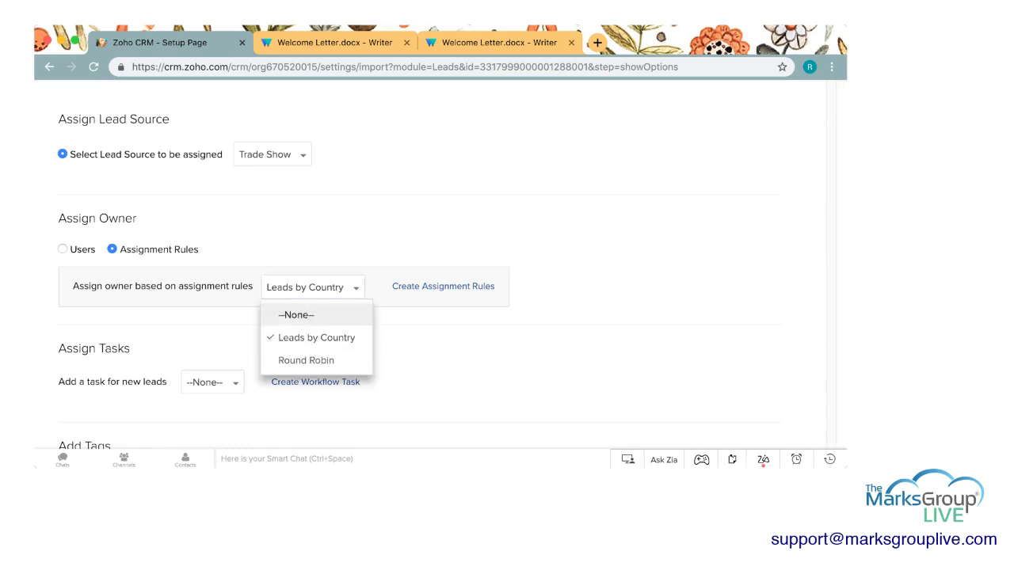
click(301, 357)
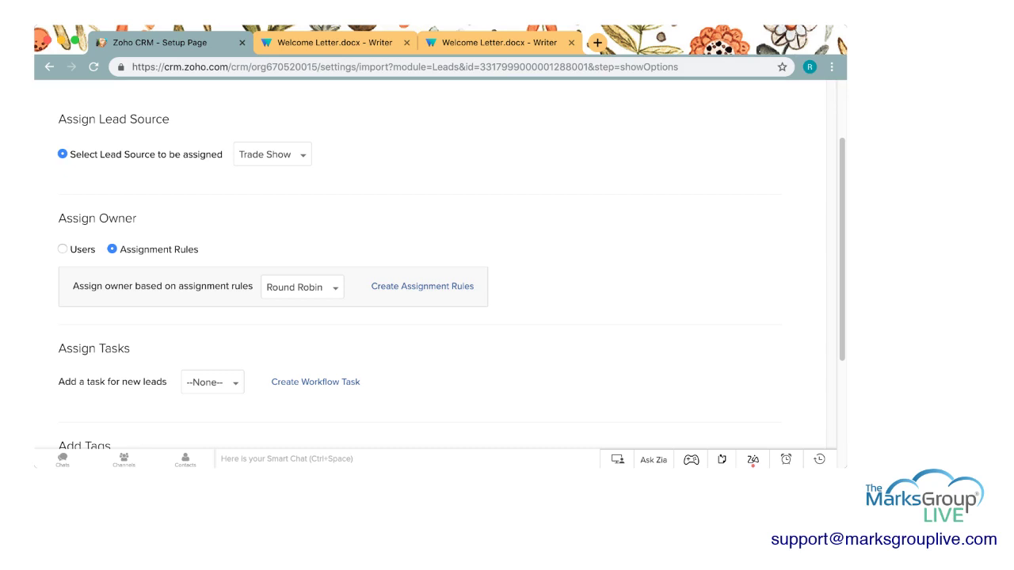
click(62, 248)
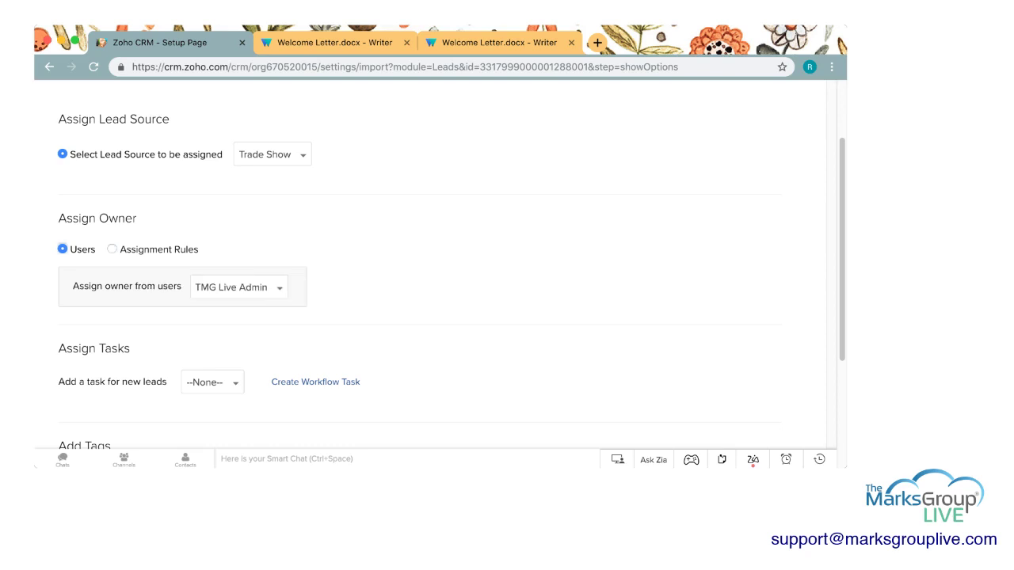
click(111, 248)
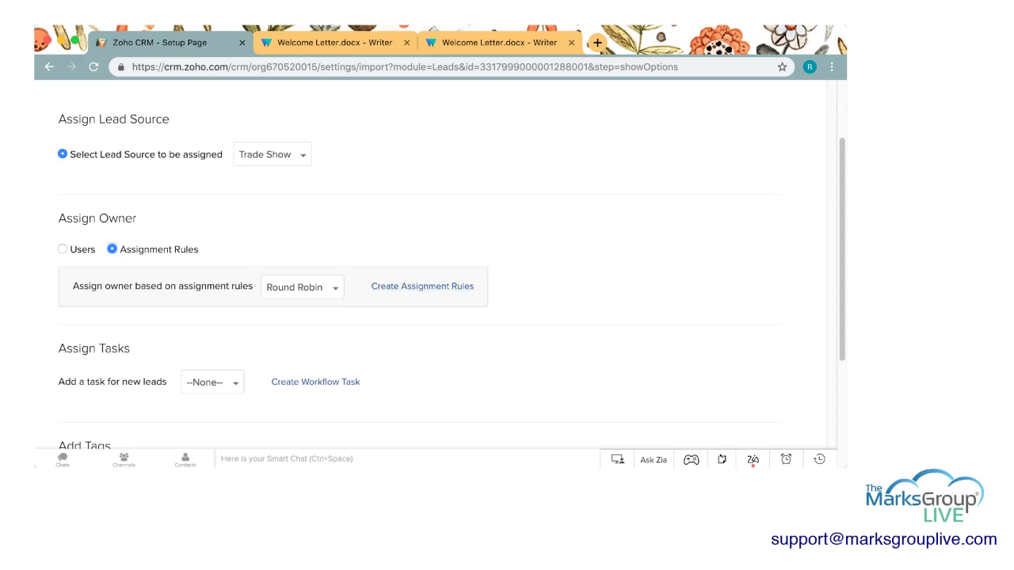
click(62, 249)
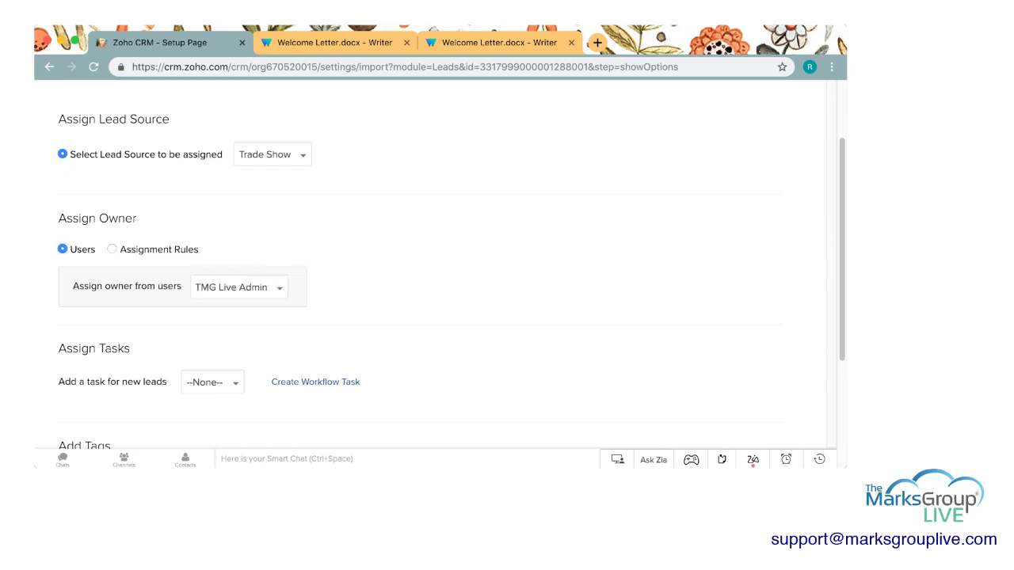
- Choose Schedule Phone Outreach as the task added for each new imported lead
scroll(452, 275, down, 4)
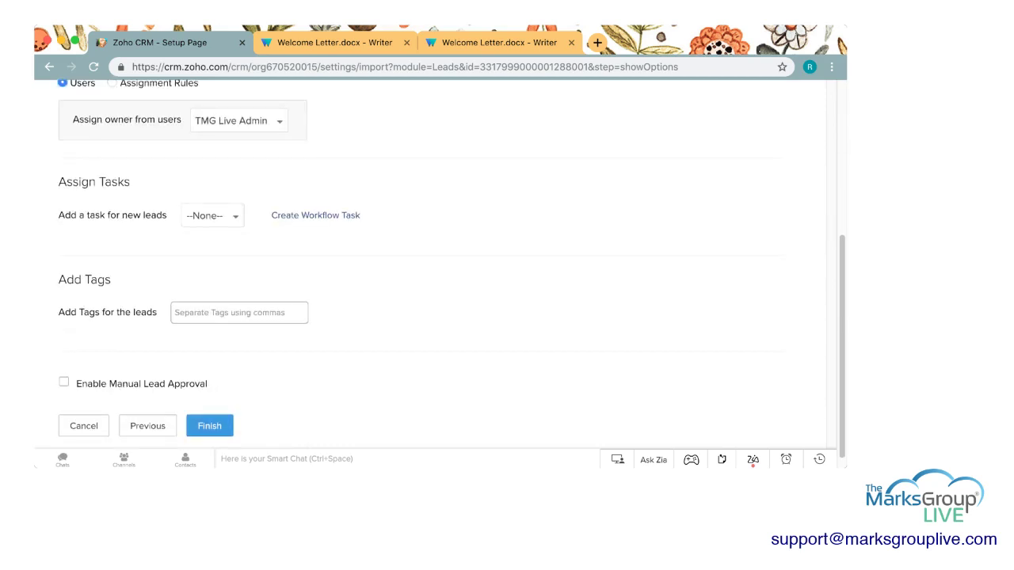
click(213, 216)
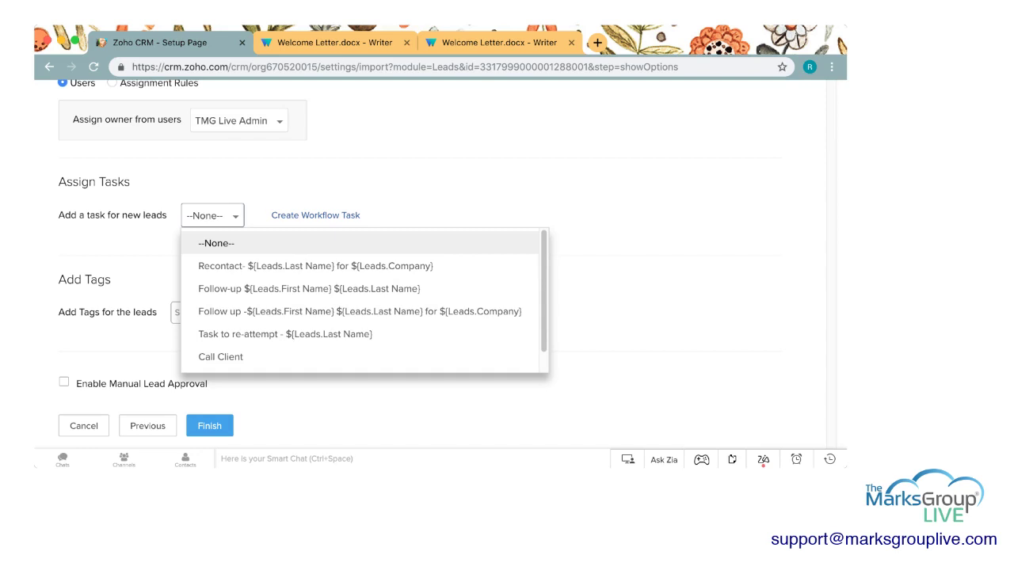
scroll(317, 334, down, 1)
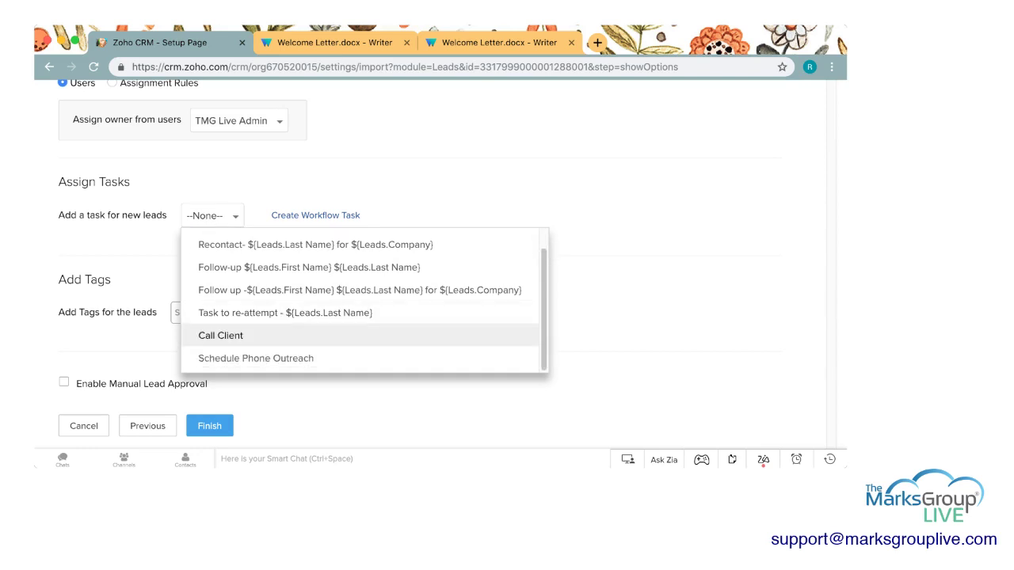
scroll(316, 334, up, 1)
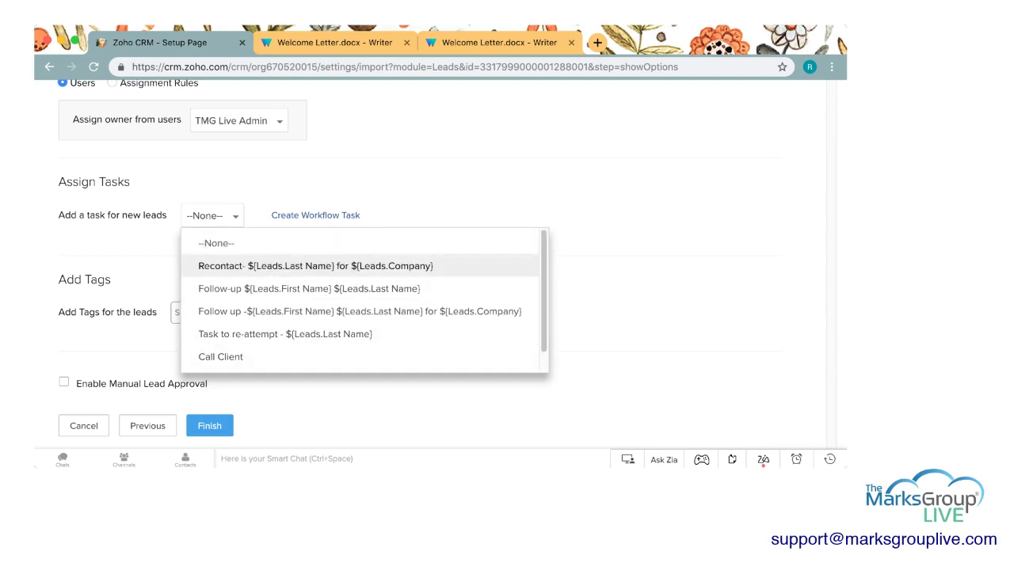
scroll(356, 311, down, 1)
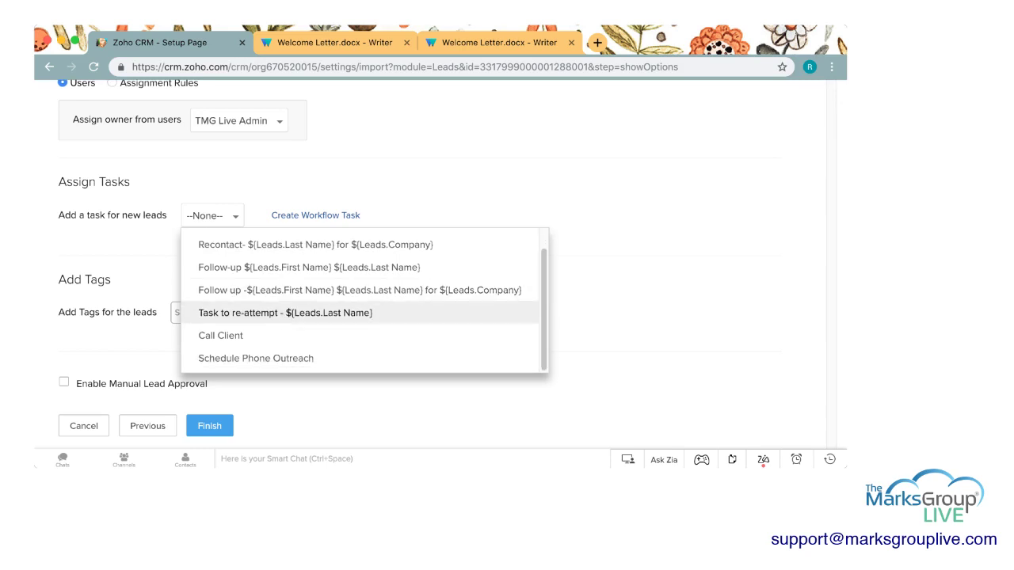
click(256, 358)
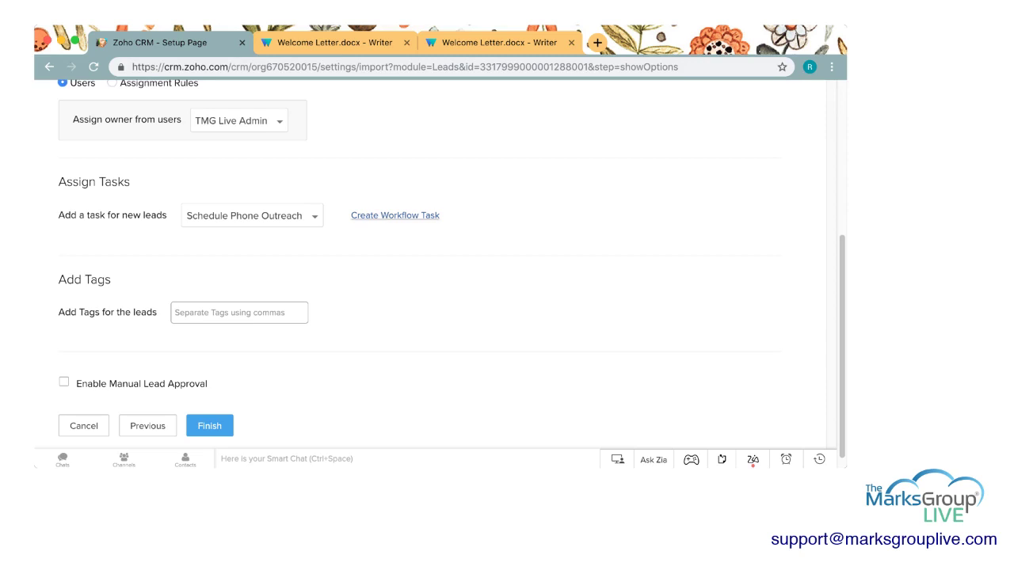
scroll(439, 270, up, 3)
scroll(440, 270, down, 2)
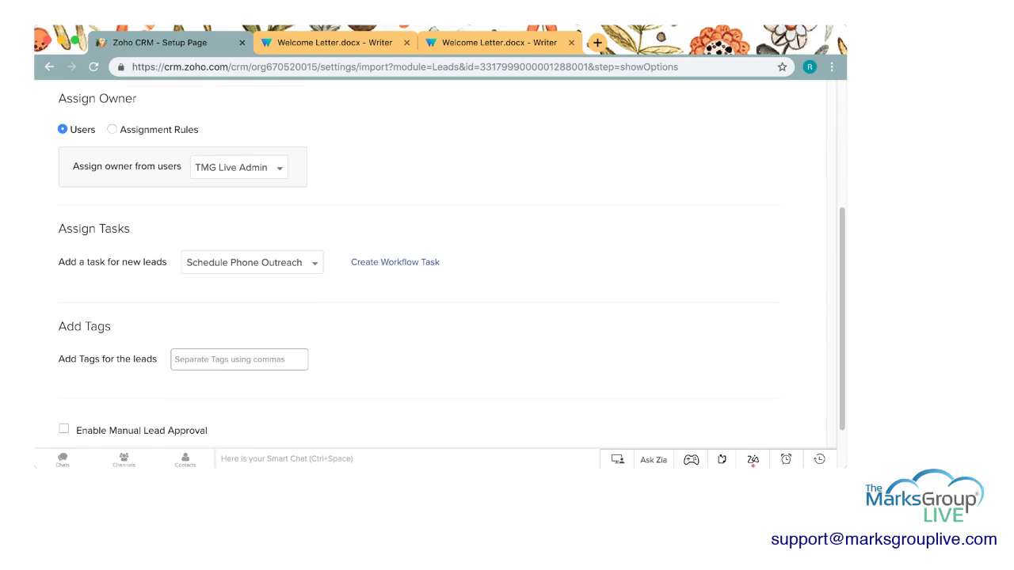
scroll(440, 269, down, 1)
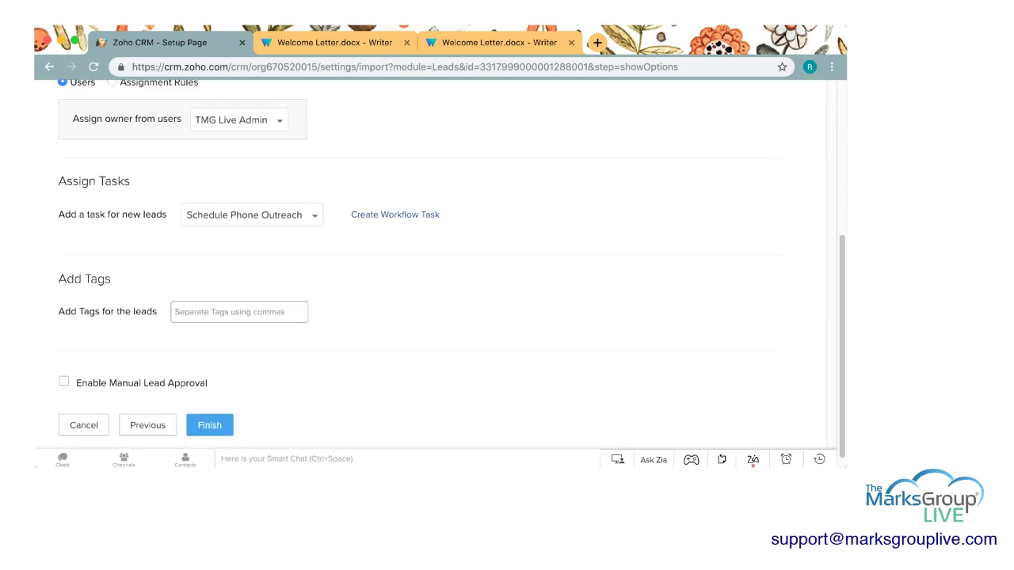
- Create the new tag 'Winter 2019 Trade Show' for the incoming leads
click(239, 311)
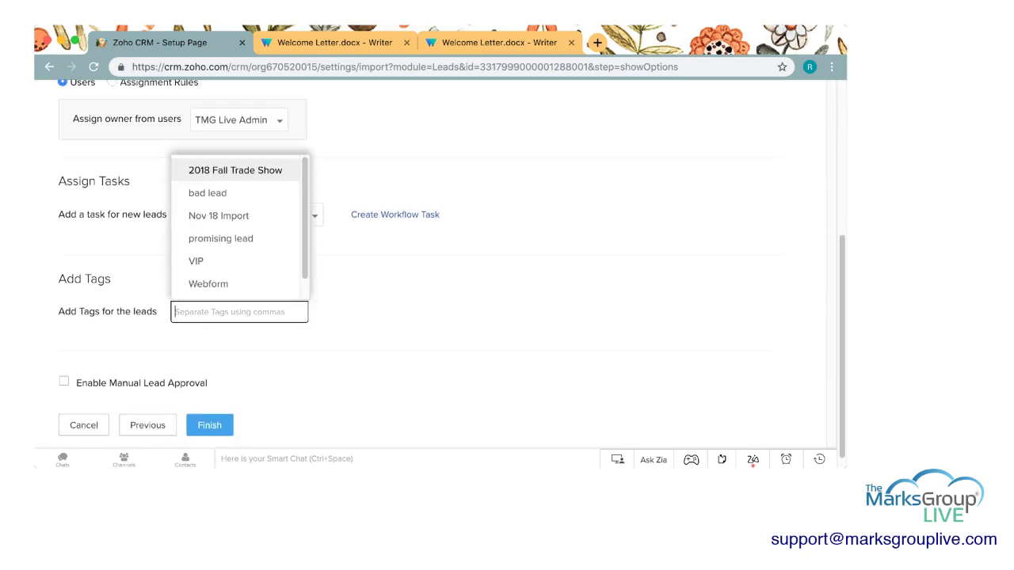
text(W)
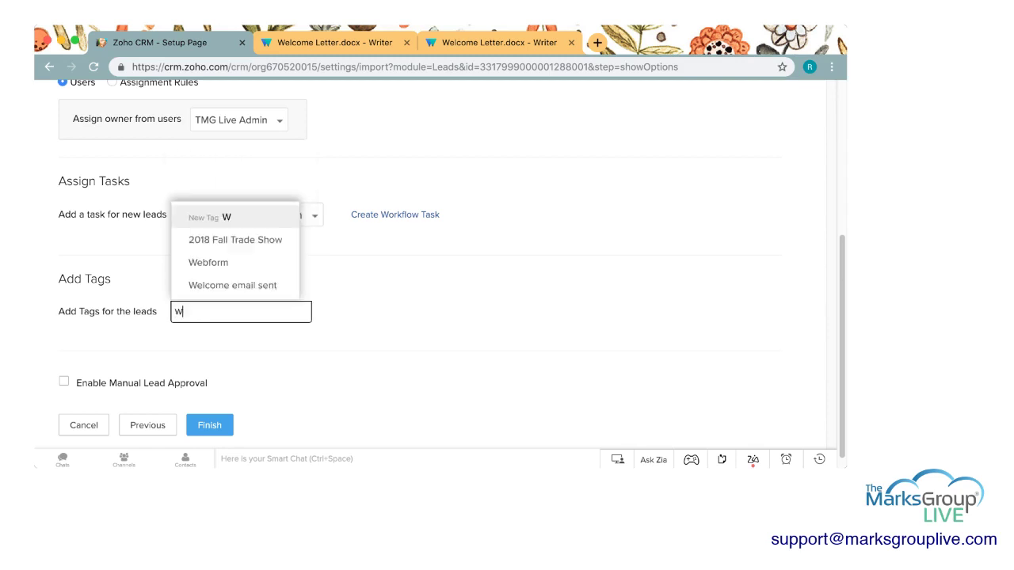
text(inter 2019 )
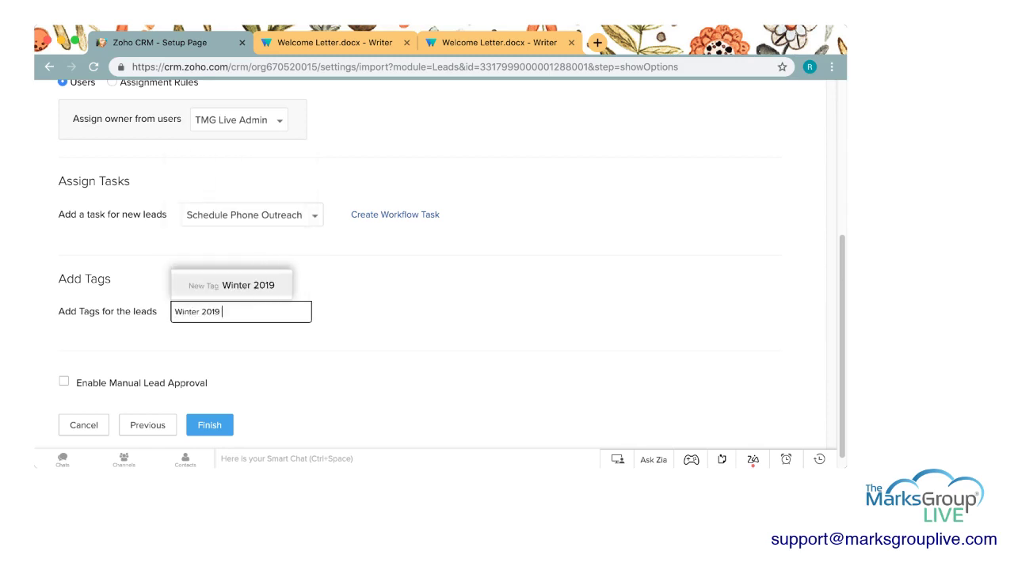
text(Trade Show)
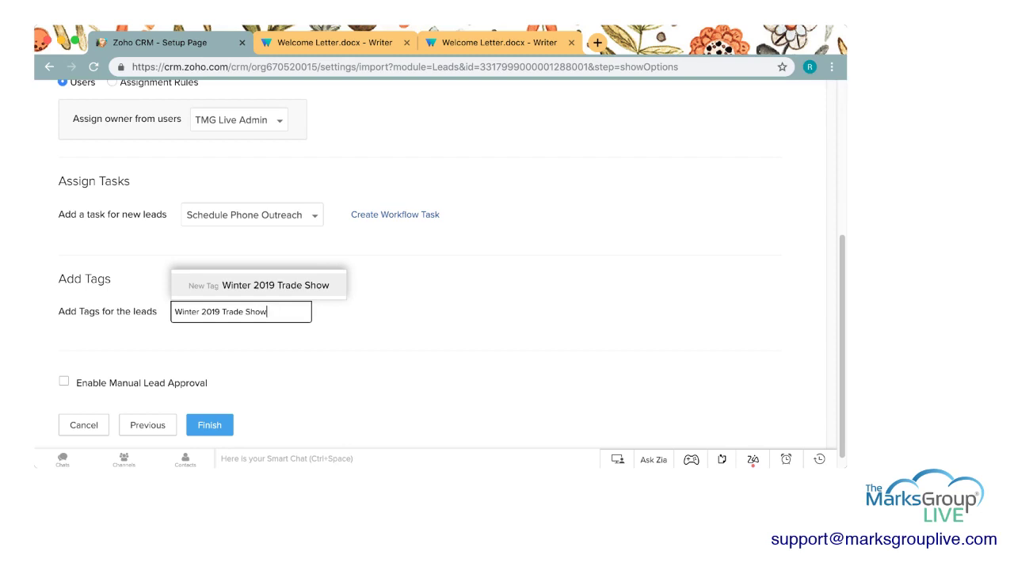
key(Return)
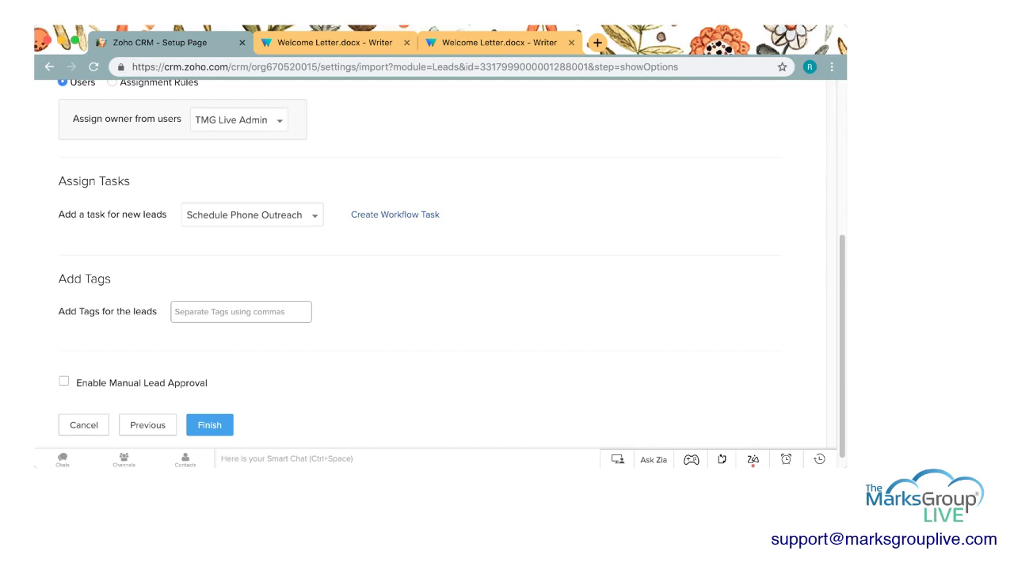
click(238, 312)
text(Wint)
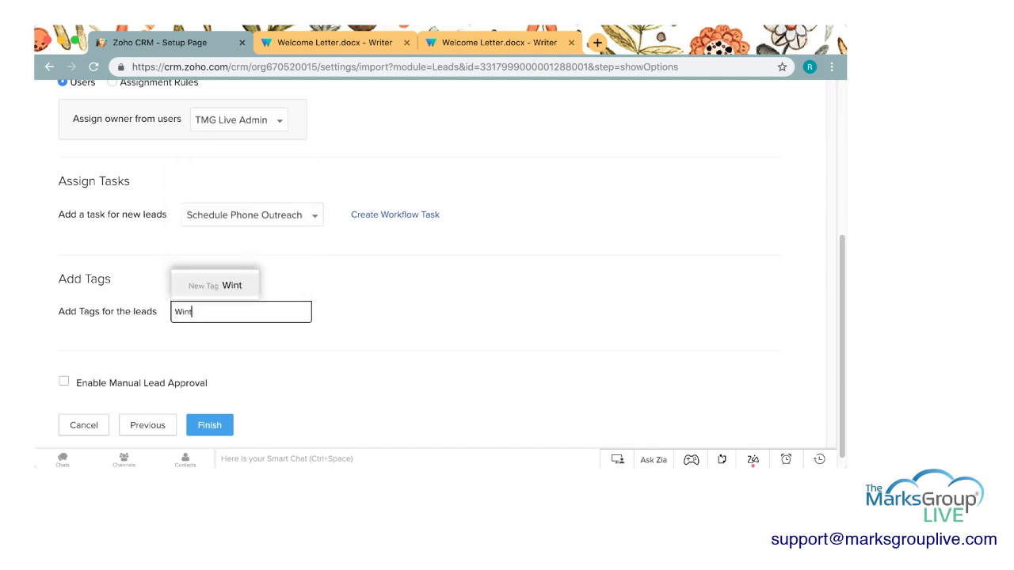
text(er 2019 Tr)
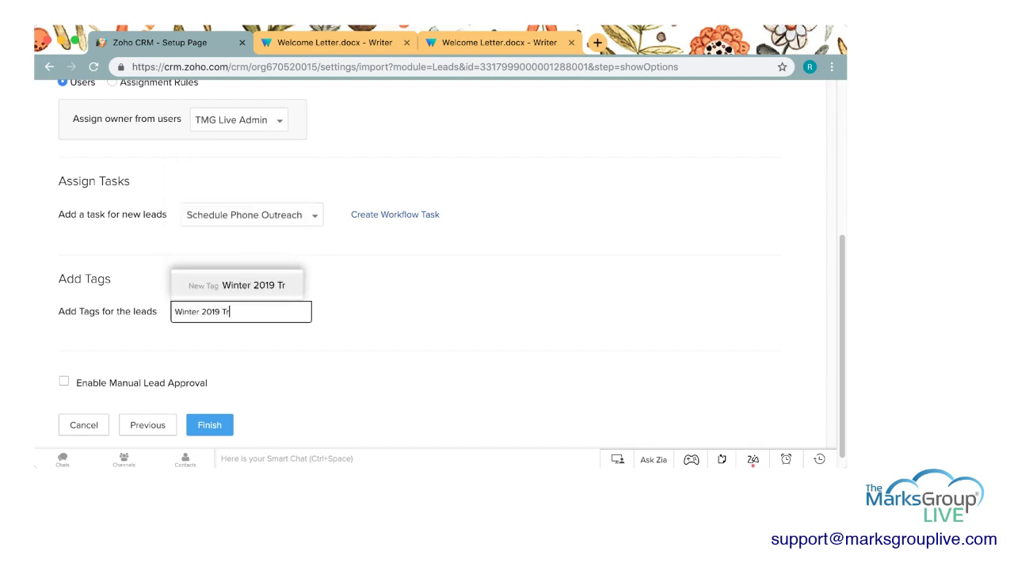
text(ade Show)
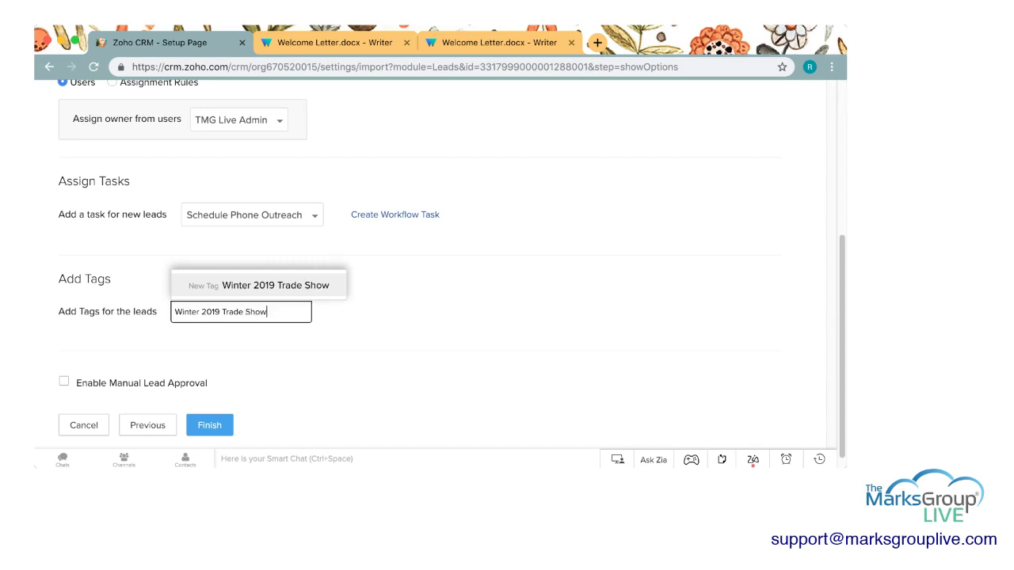
key(Return)
key(Tab)
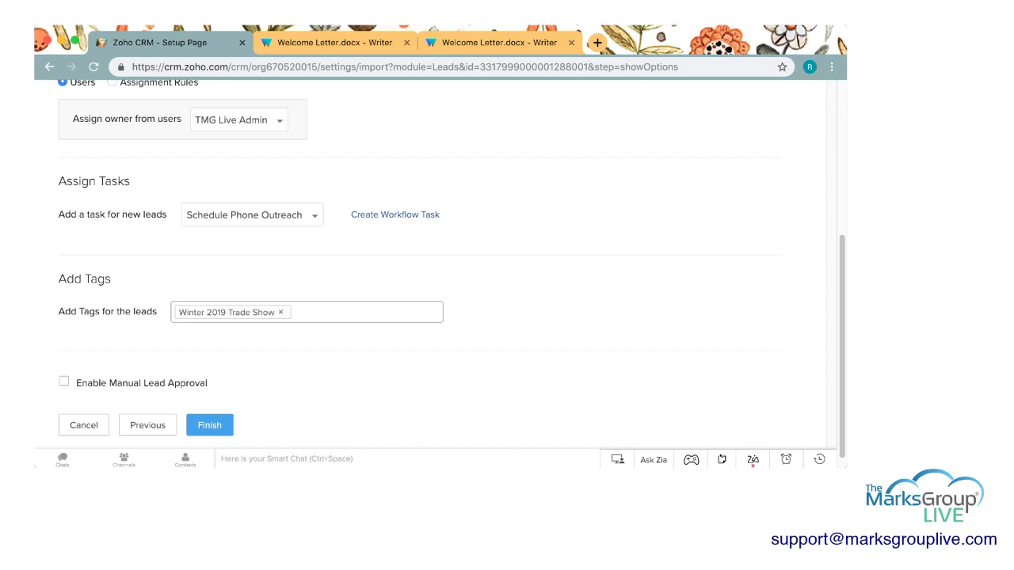
- Finish the import setup and dismiss the 'Leads Import has been scheduled' confirmation
click(209, 424)
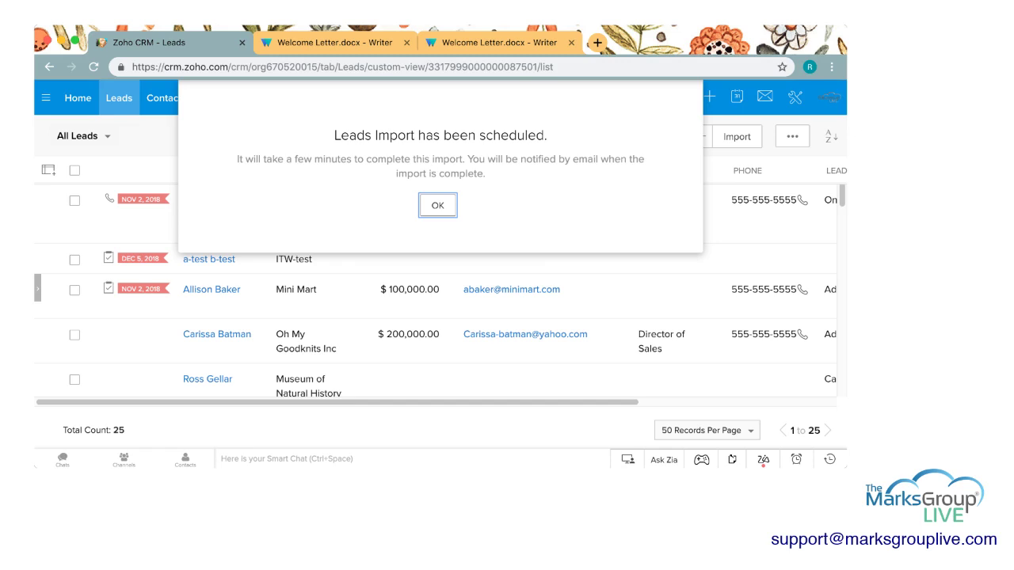
key(Return)
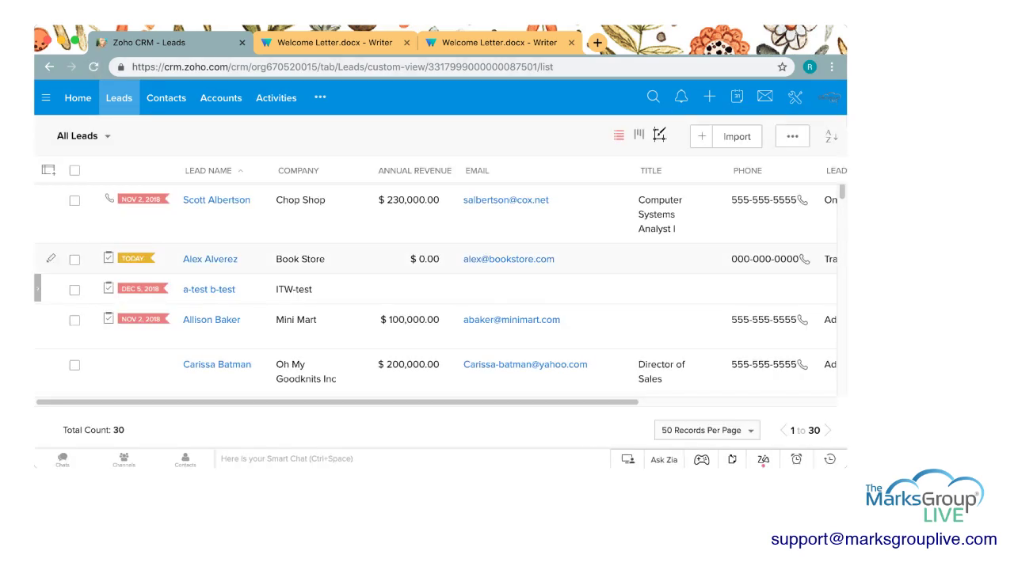
scroll(444, 289, down, 3)
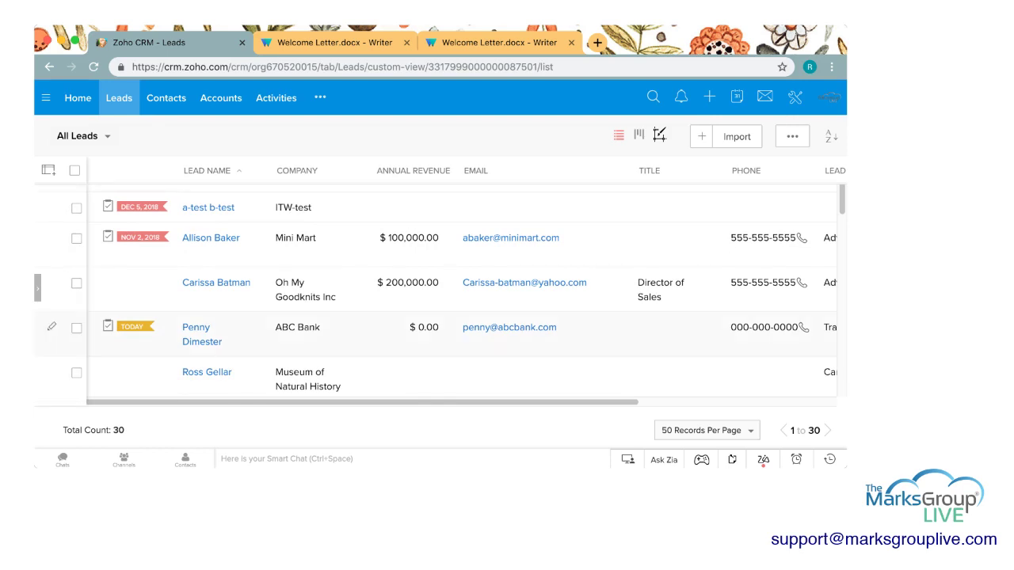
scroll(446, 291, down, 6)
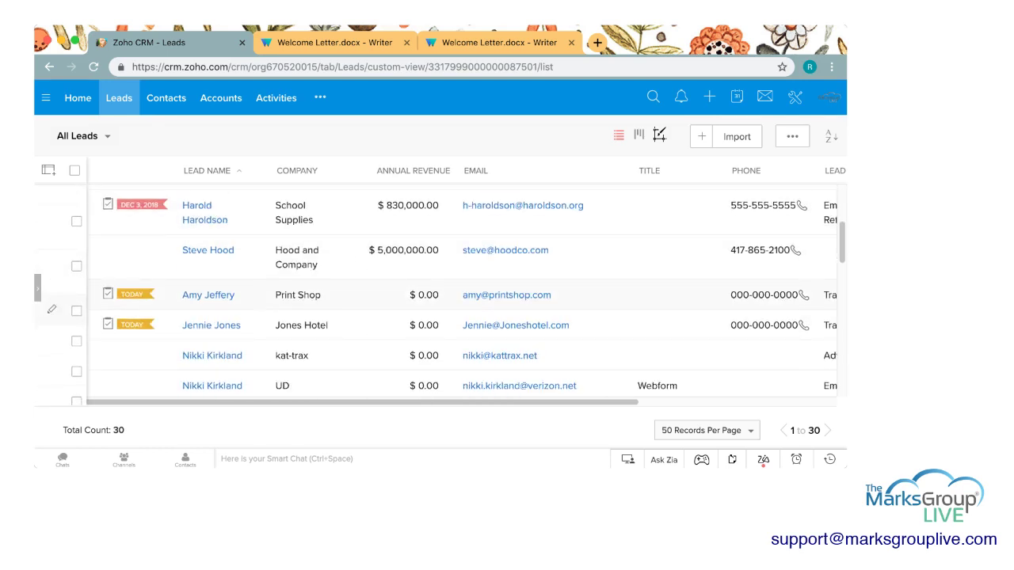
scroll(447, 291, down, 2)
scroll(446, 290, right, 1)
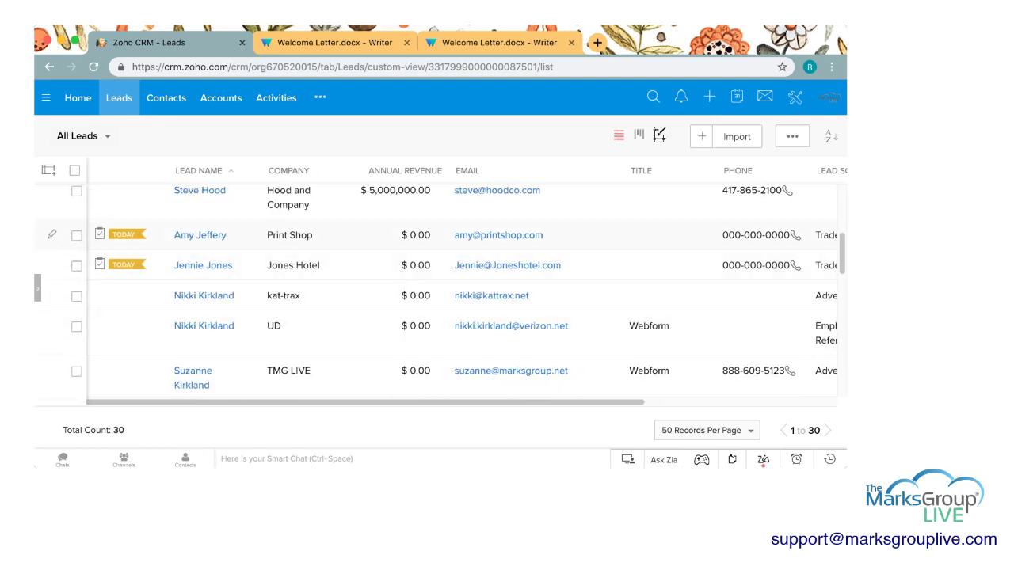
scroll(103, 235, left, 1)
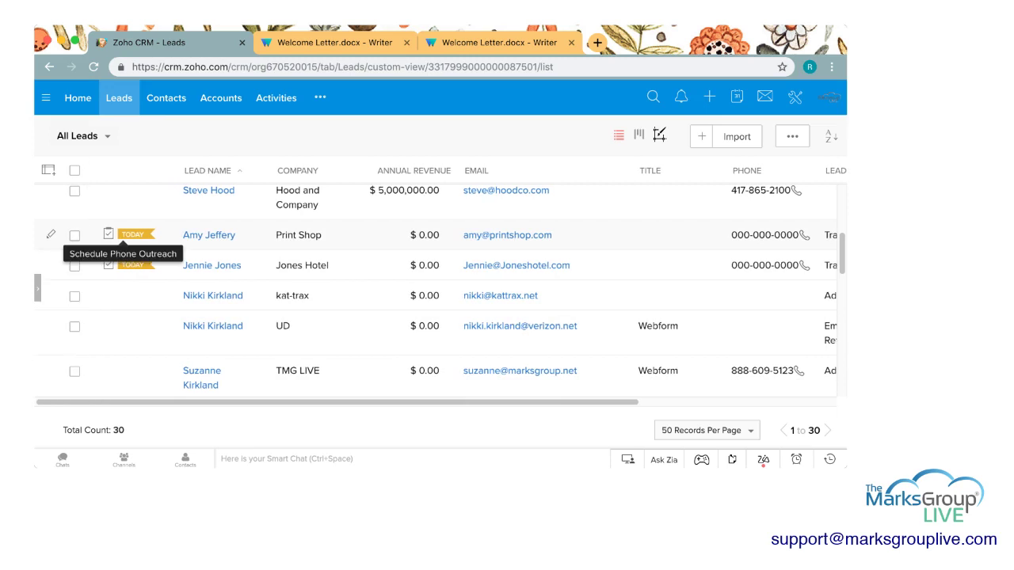
scroll(108, 245, up, 5)
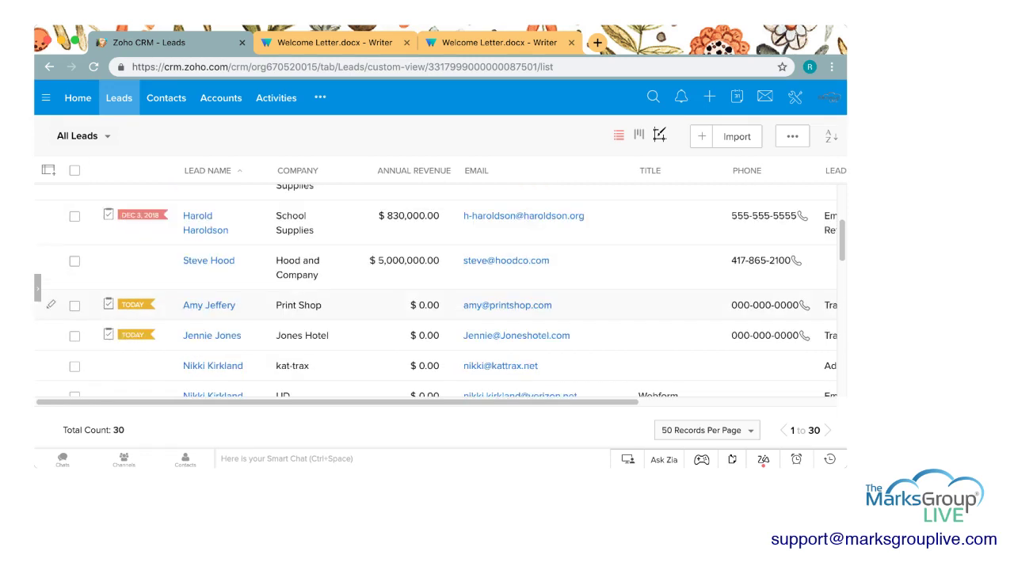
- Open the Book Store lead and review its tag, Trade Show source and outreach task
click(210, 255)
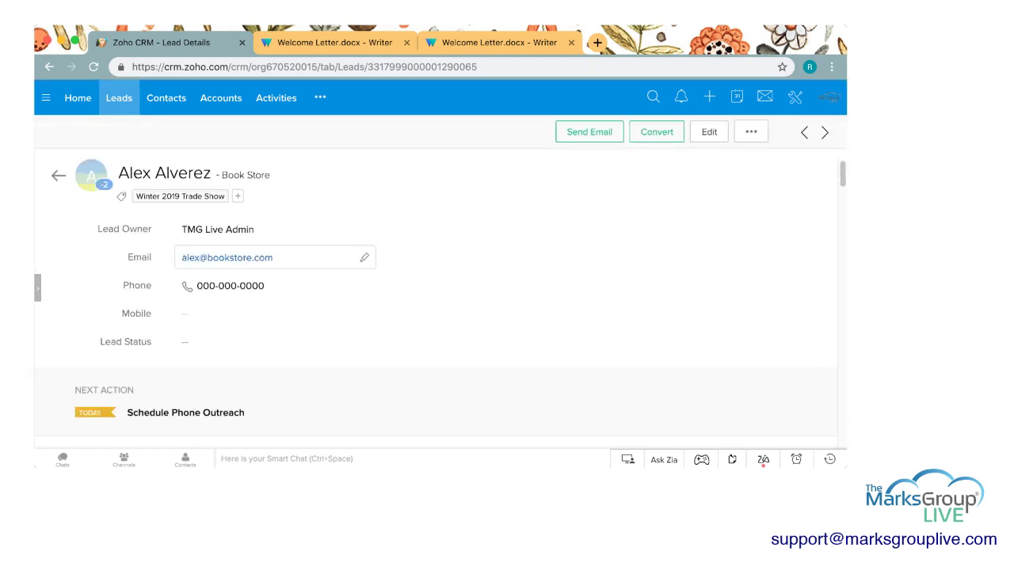
scroll(436, 301, down, 5)
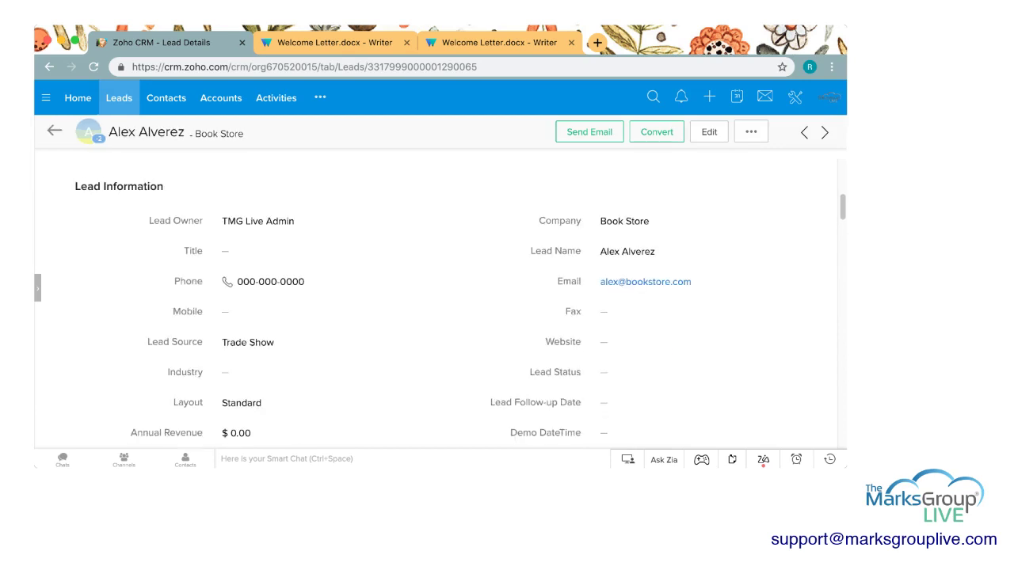
scroll(436, 300, down, 5)
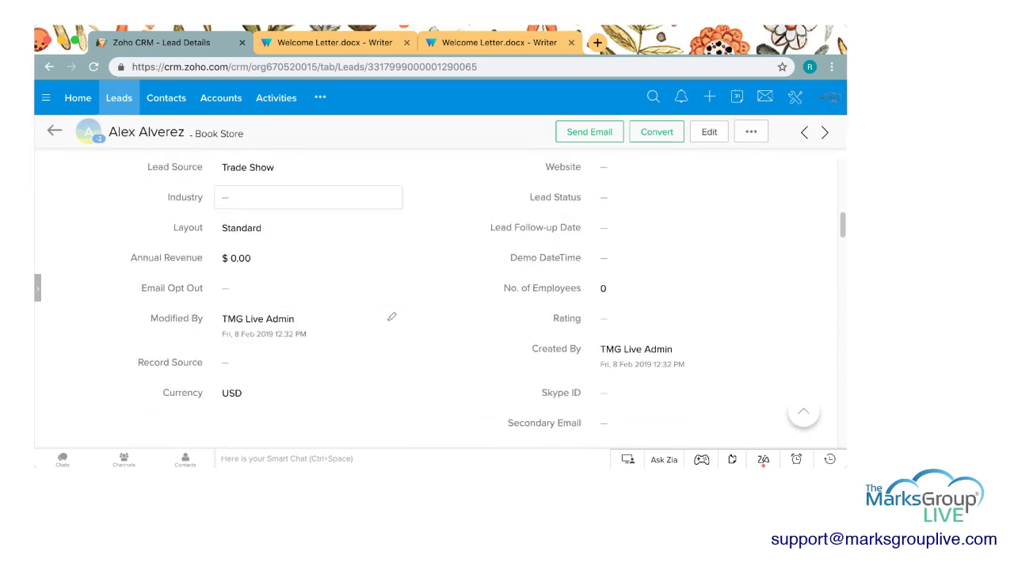
scroll(435, 301, down, 4)
scroll(436, 301, down, 6)
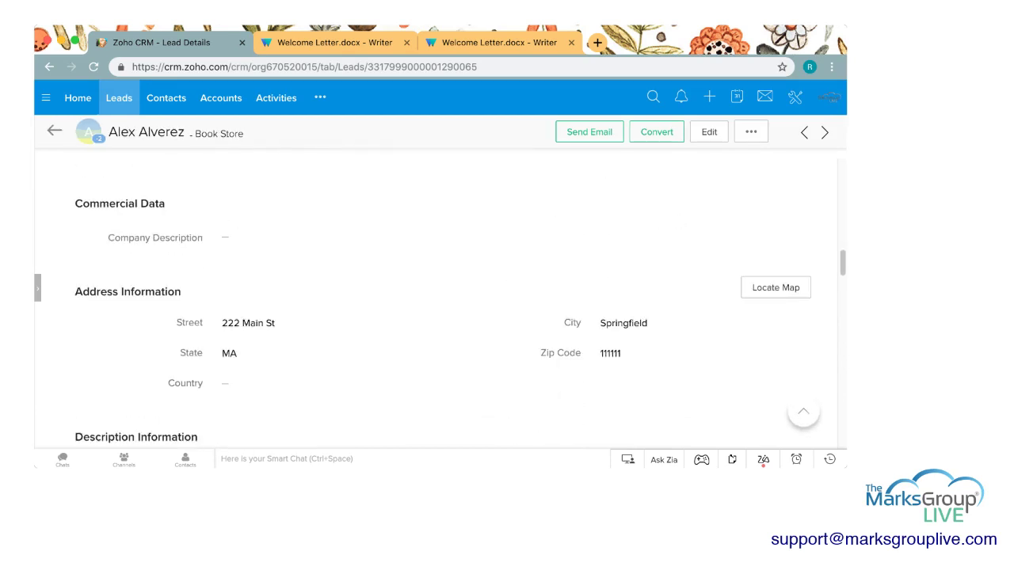
scroll(308, 229, down, 3)
scroll(309, 230, down, 12)
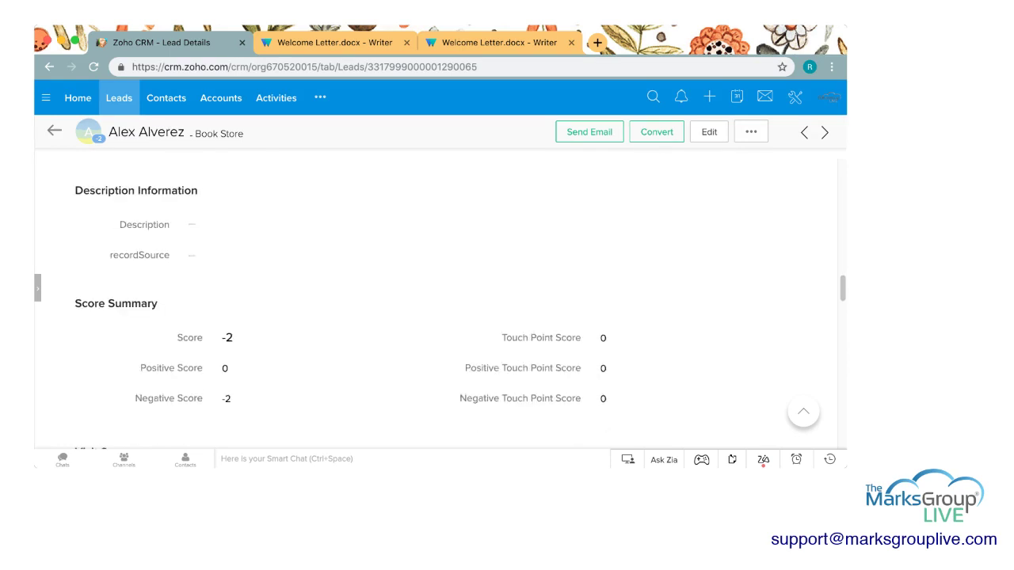
scroll(436, 301, down, 8)
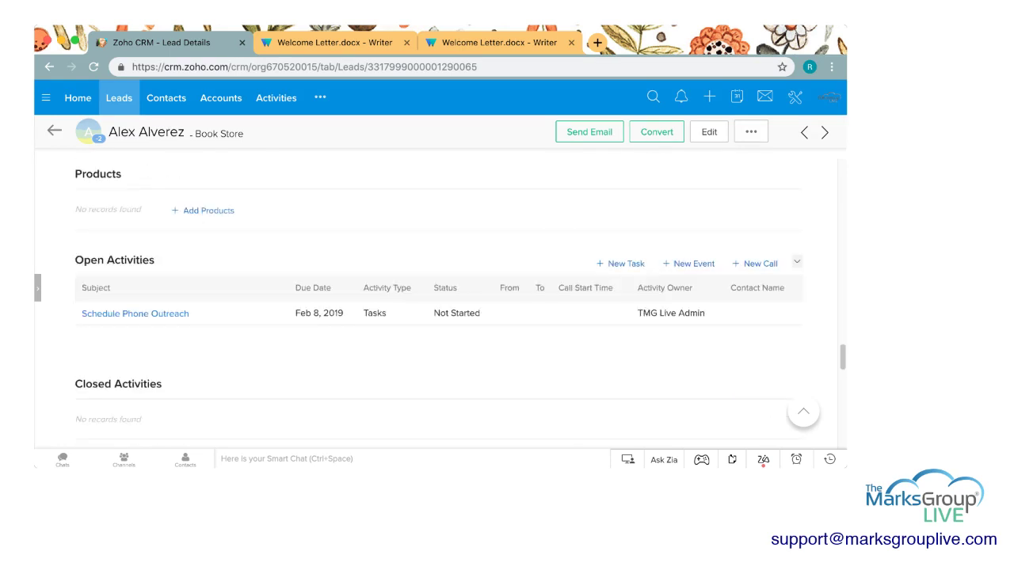
scroll(439, 304, down, 14)
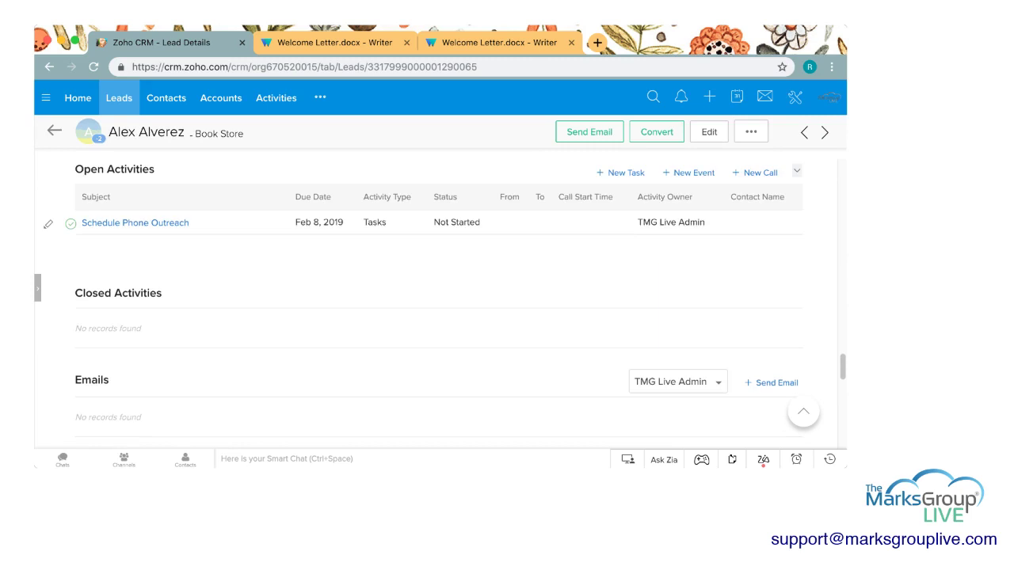
scroll(440, 304, up, 20)
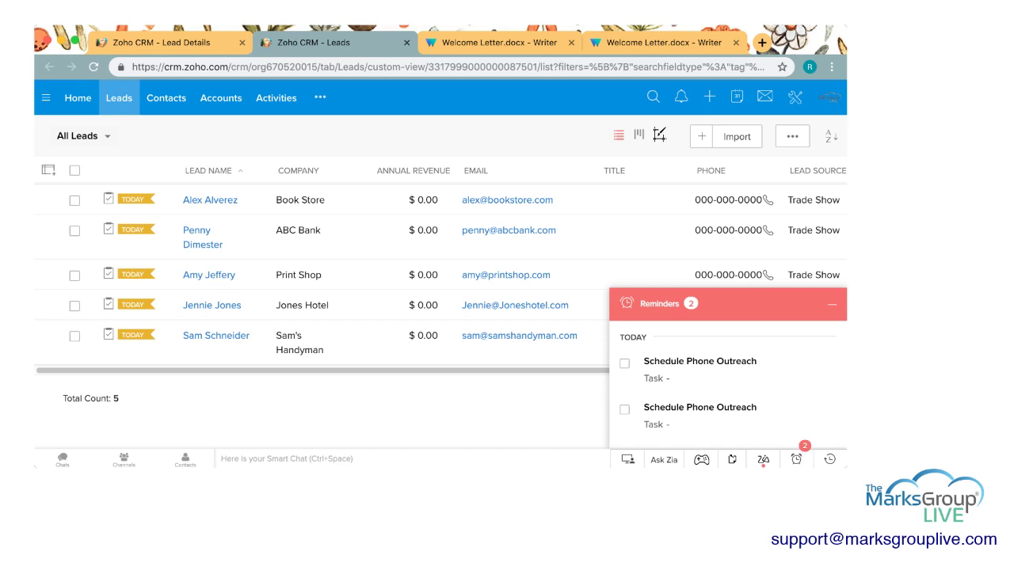
- Close the Reminders panel to reveal all five tagged Trade Show leads
click(831, 304)
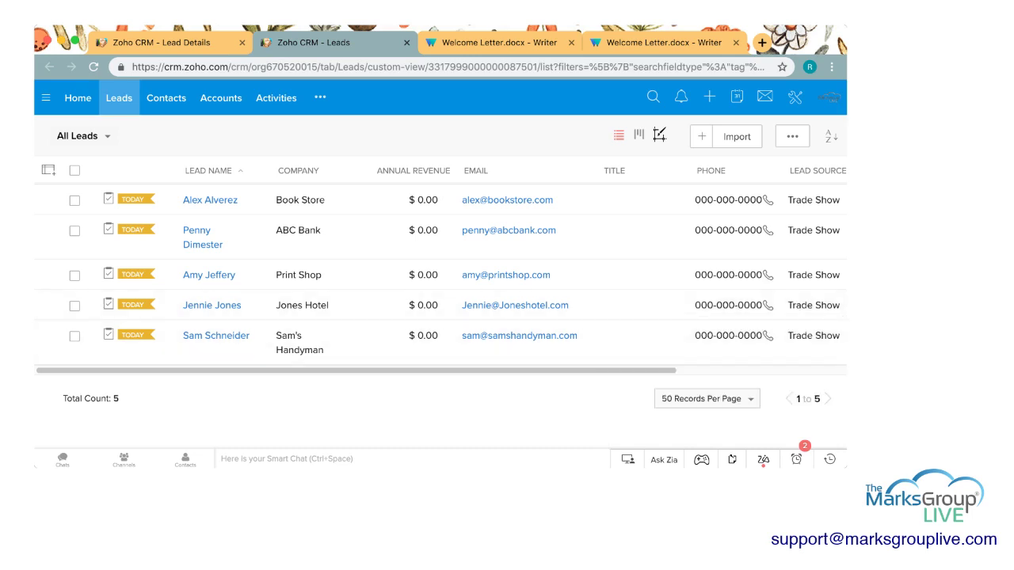